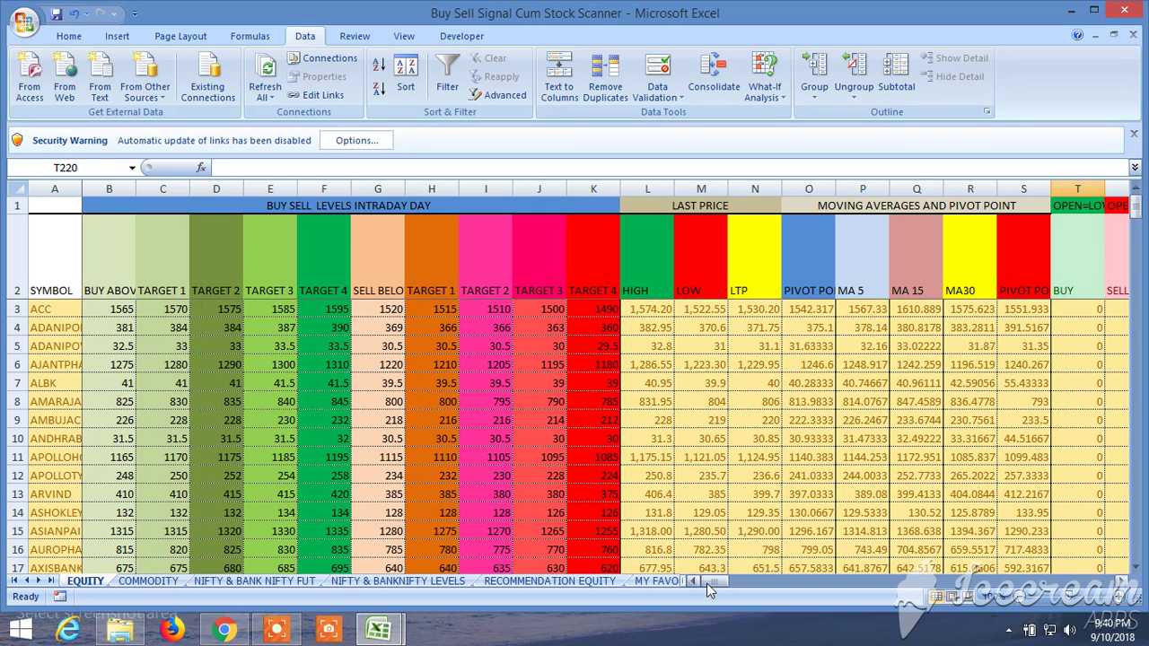
Look through the moving average, EMA crossover and price channel columns, including the headers for LTP close to the upper and lower bands
{"action": "left_click_drag", "start_coordinate": [718, 583], "coordinate": [761, 580]}
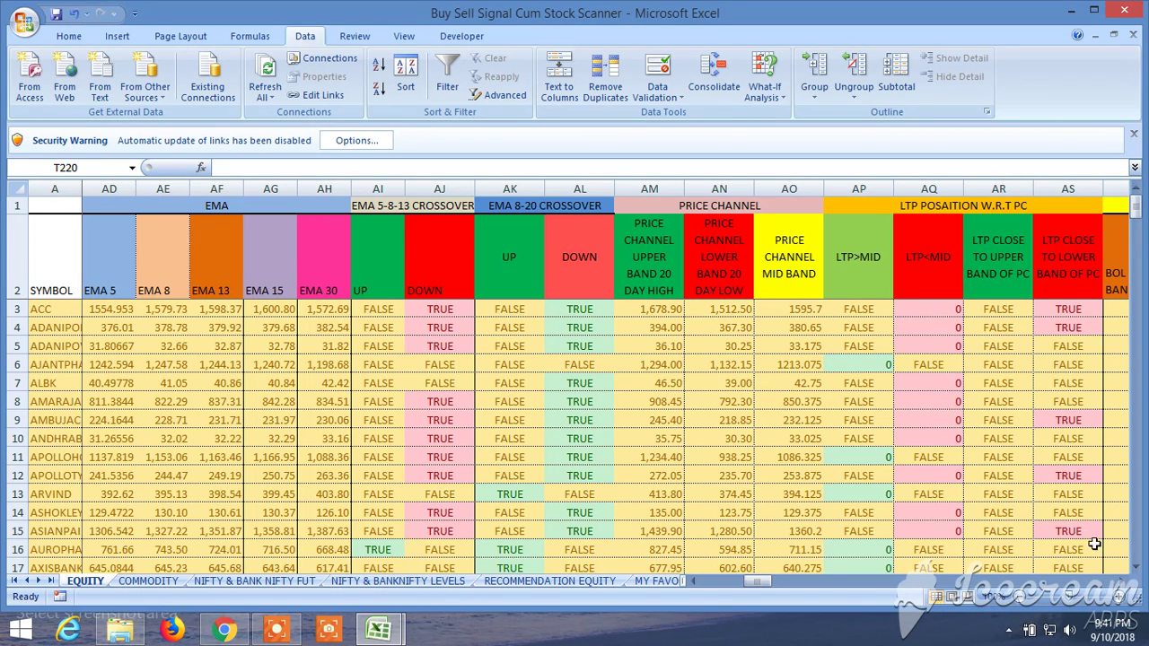
{"action": "left_click", "coordinate": [1122, 581]}
{"action": "left_click", "coordinate": [1122, 581]}
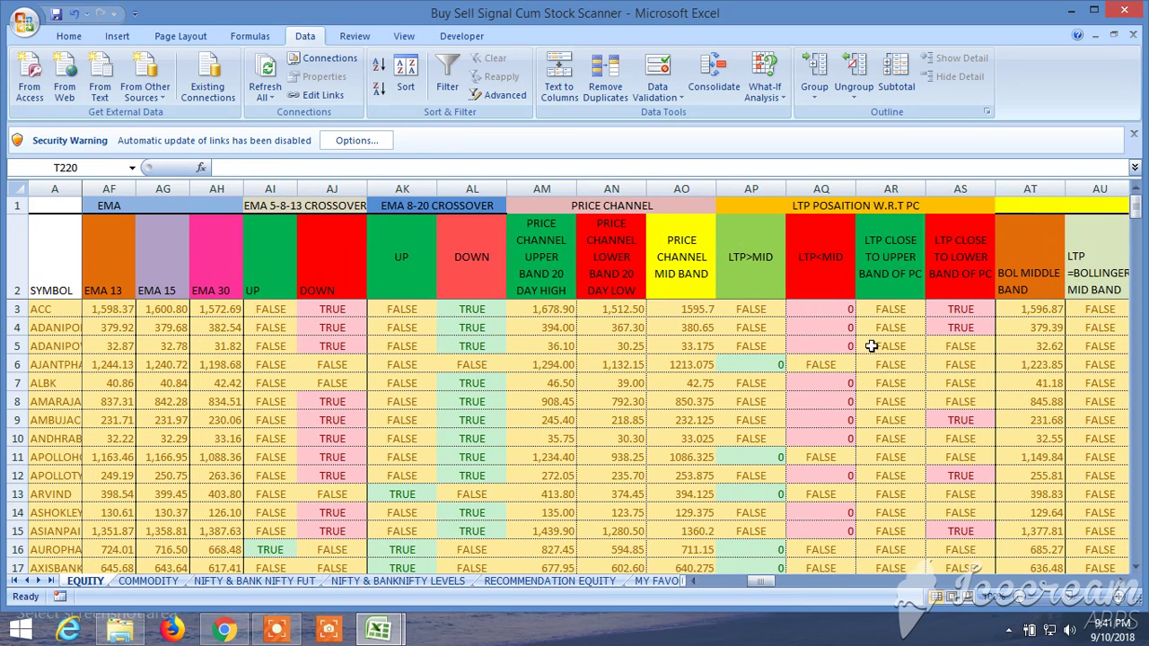
{"action": "left_click", "coordinate": [896, 256]}
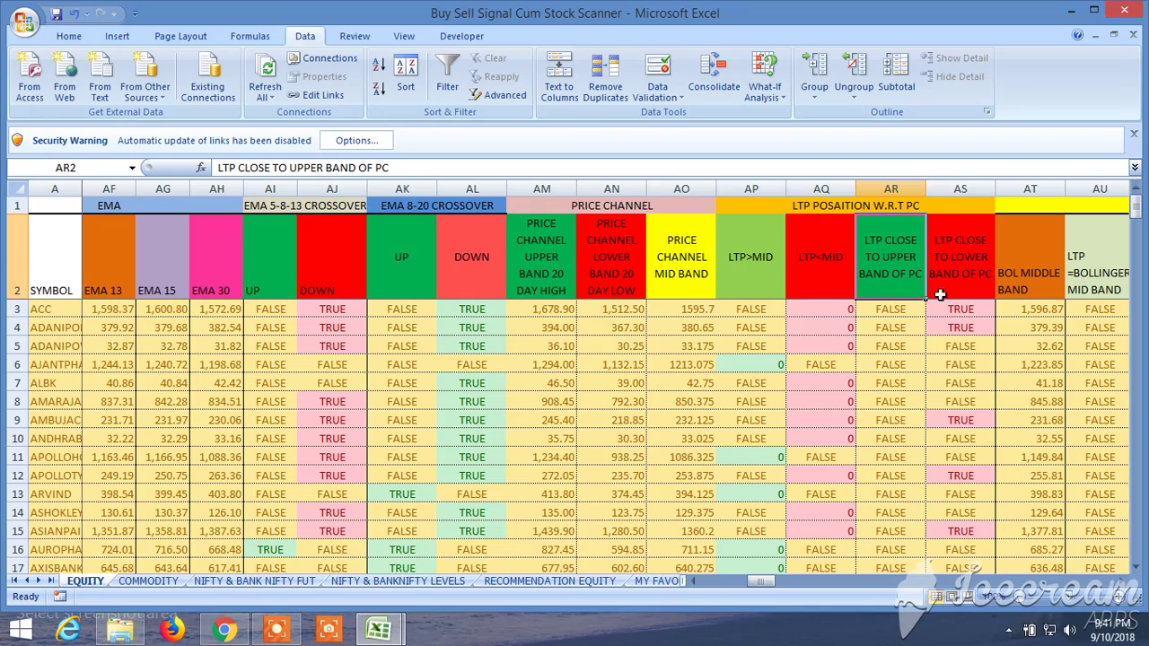
{"action": "left_click", "coordinate": [954, 263]}
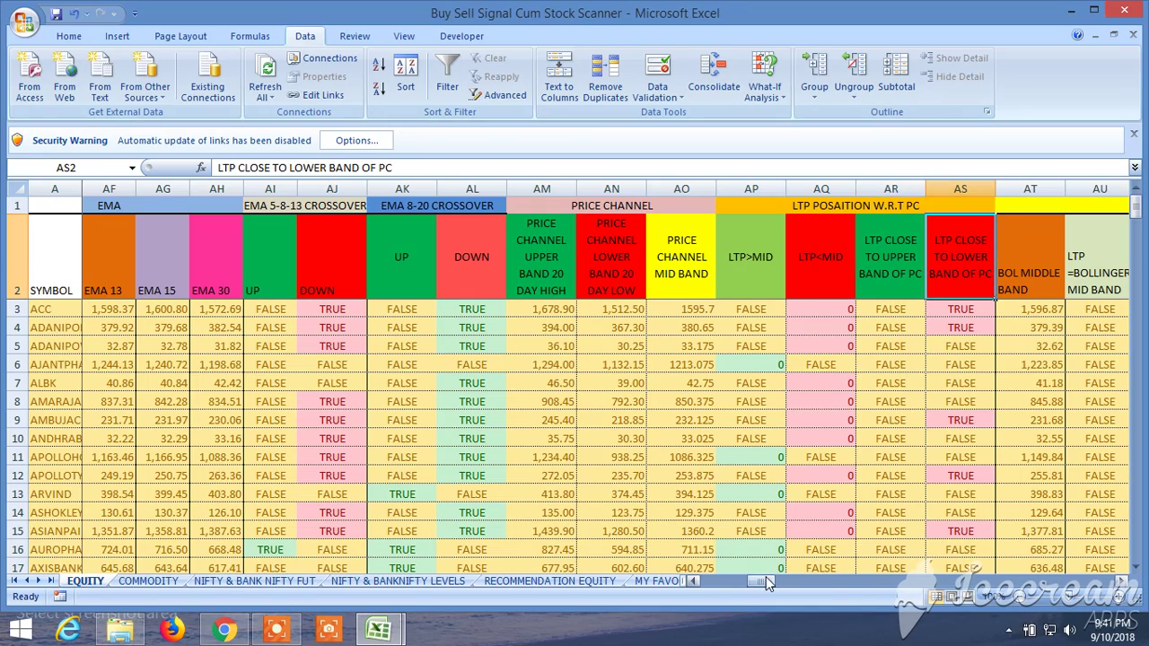
{"action": "mouse_move", "coordinate": [768, 582]}
{"action": "left_mouse_down"}
{"action": "mouse_move", "coordinate": [709, 581]}
{"action": "mouse_move", "coordinate": [771, 584]}
{"action": "mouse_move", "coordinate": [749, 578]}
{"action": "left_mouse_up"}
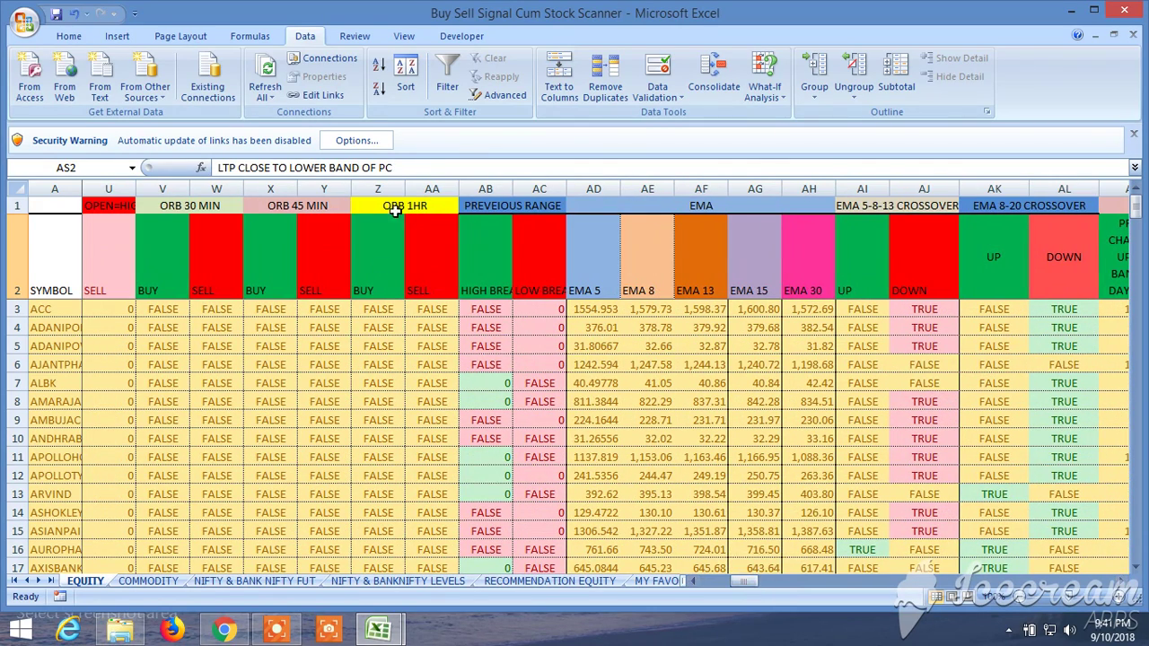
Turn on filtering for header row 2 and show only stocks with daily volatility greater than or equal to 2
{"action": "left_click", "coordinate": [17, 251]}
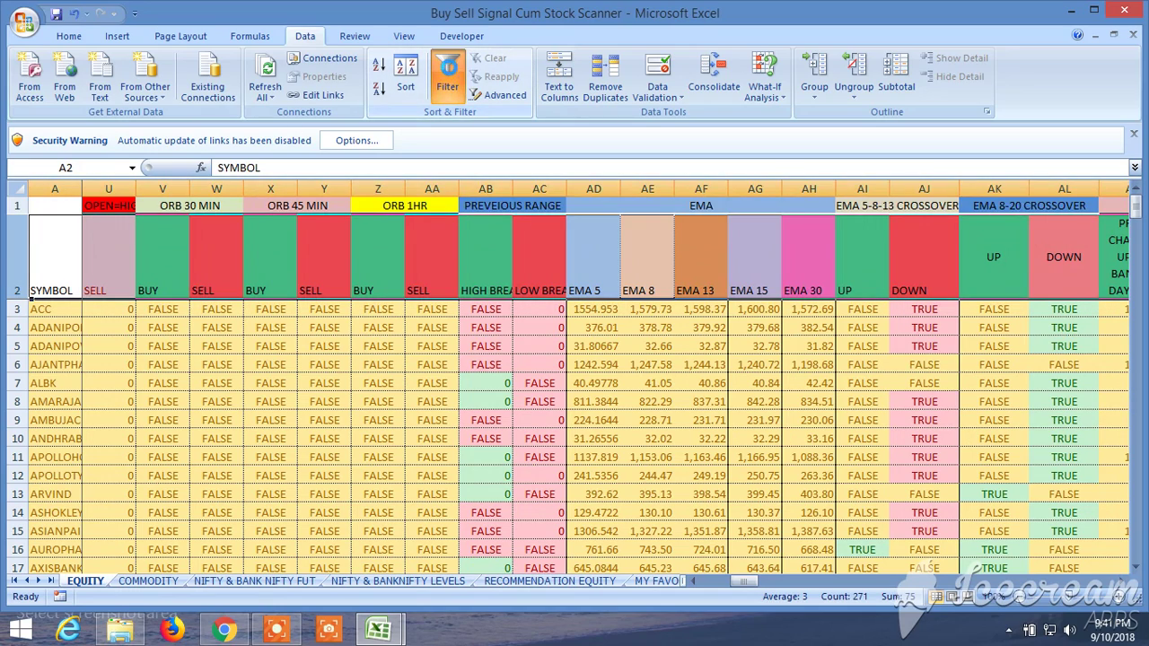
{"action": "left_click", "coordinate": [447, 70]}
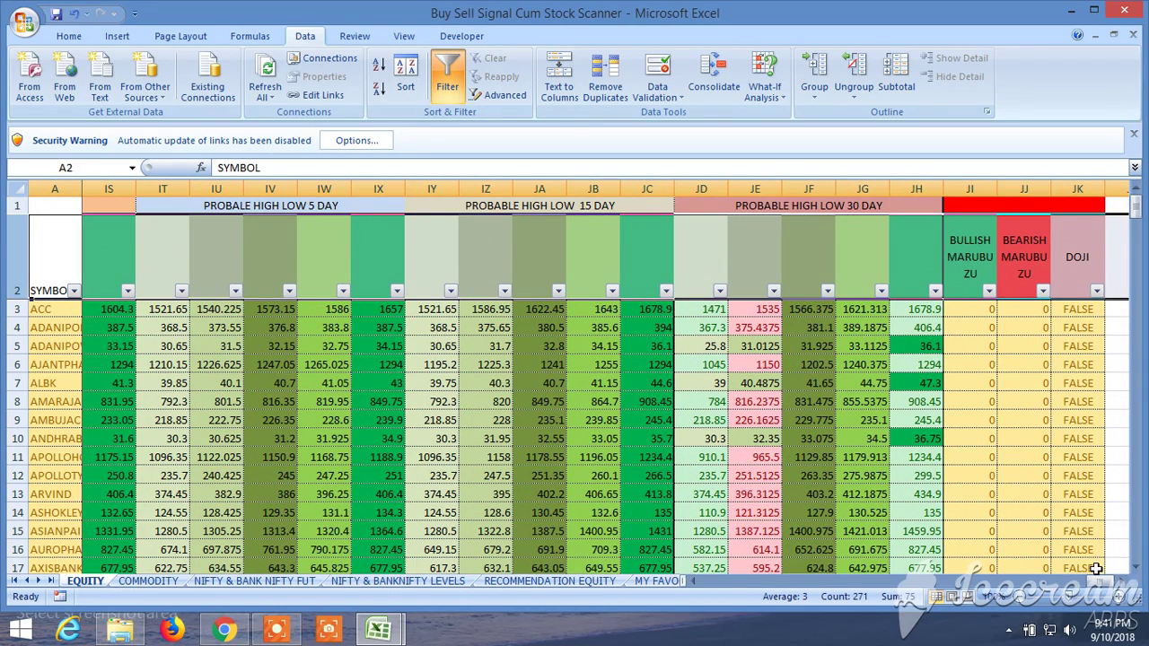
{"action": "left_click_drag", "start_coordinate": [1096, 581], "coordinate": [1020, 588]}
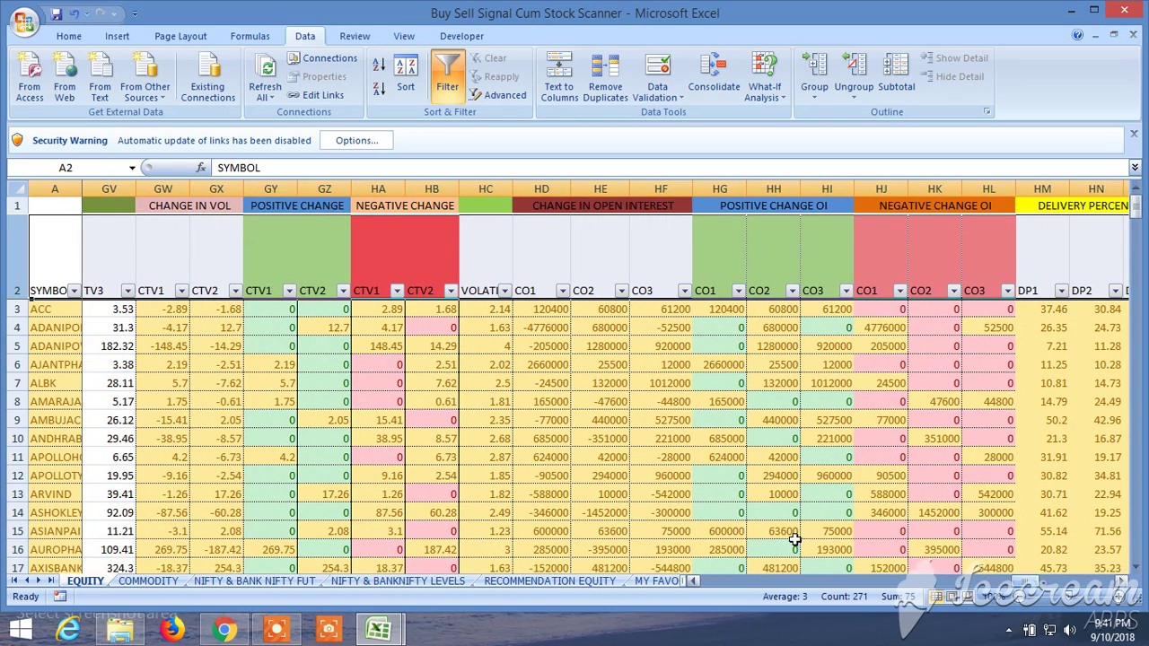
{"action": "left_click", "coordinate": [504, 291]}
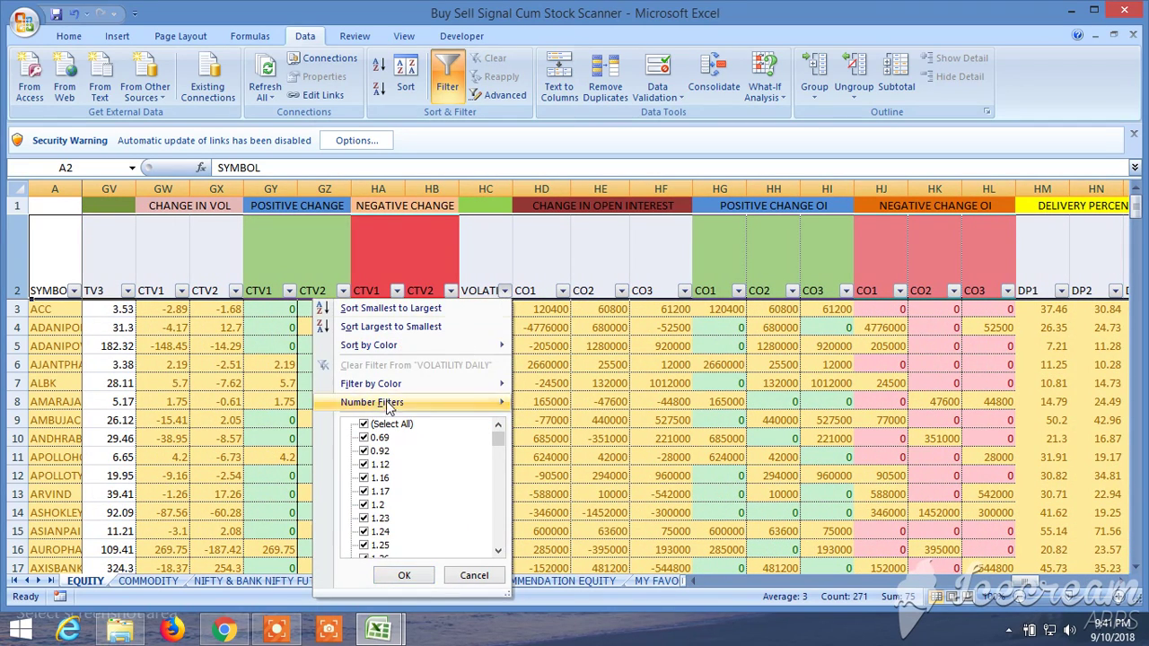
{"action": "mouse_move", "coordinate": [428, 411]}
{"action": "left_click", "coordinate": [599, 462]}
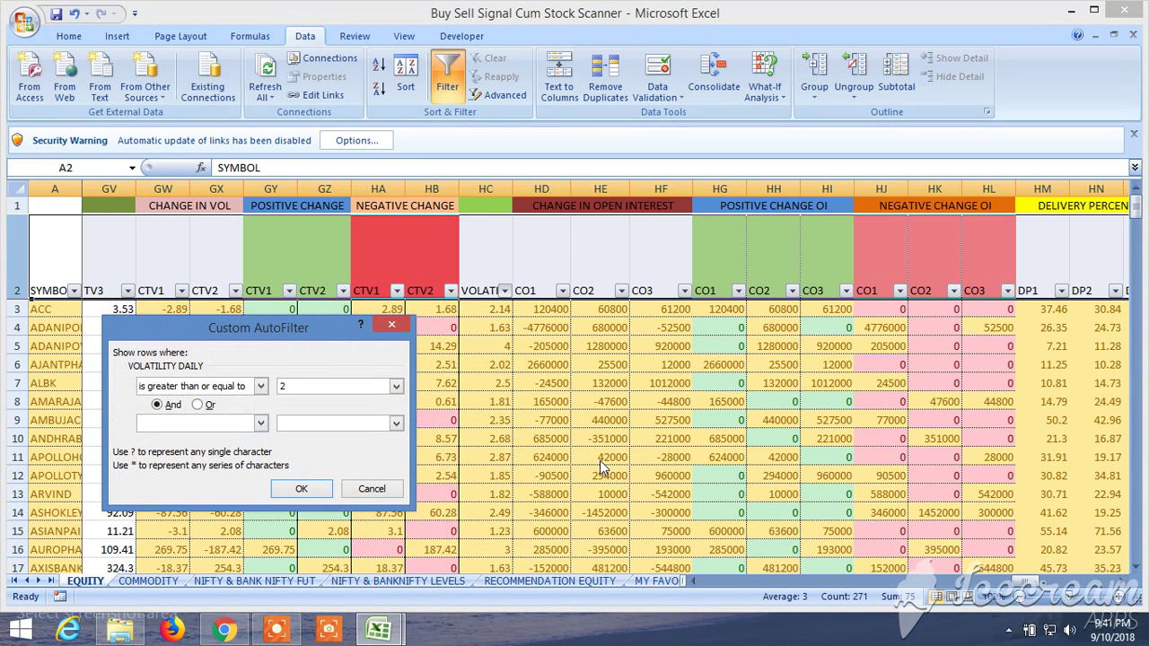
{"action": "left_click", "coordinate": [305, 489]}
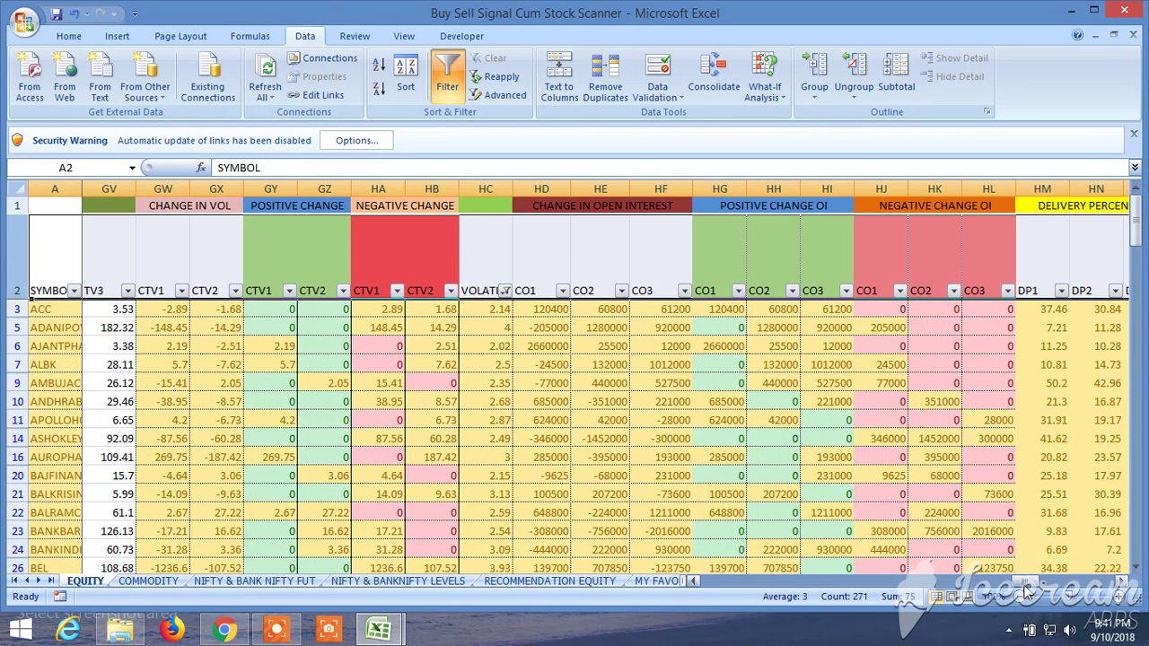
Filter the DP3 delivery percentage column to values less than or equal to 20
{"action": "left_click_drag", "start_coordinate": [1026, 588], "coordinate": [1032, 590]}
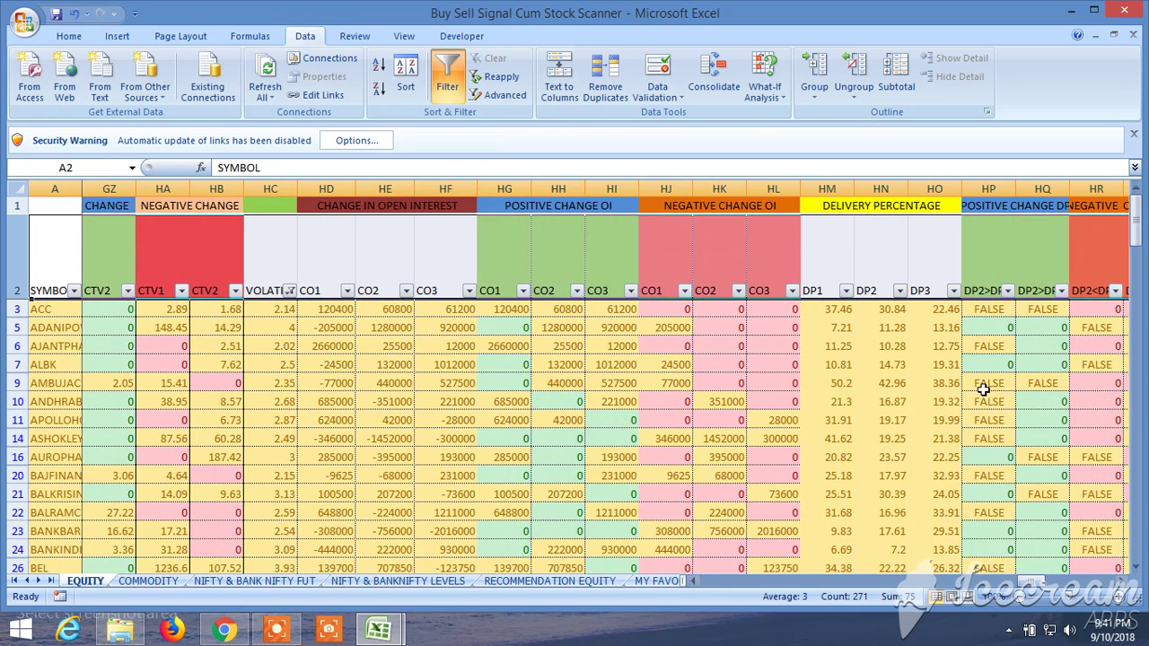
{"action": "left_click", "coordinate": [953, 291]}
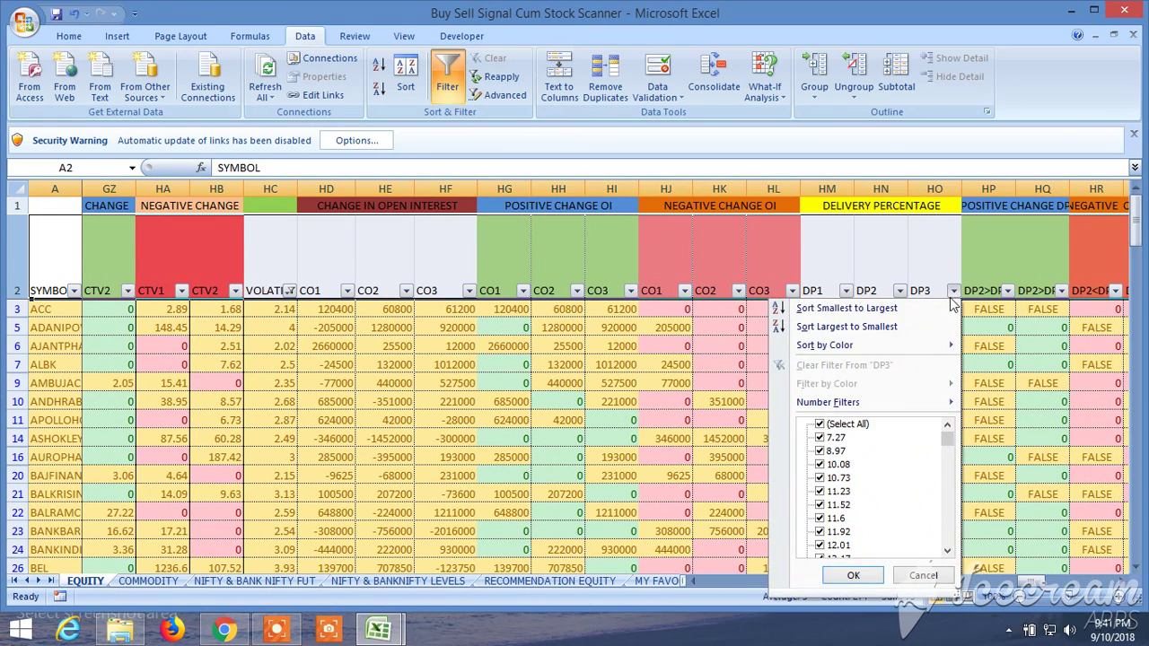
{"action": "mouse_move", "coordinate": [875, 406]}
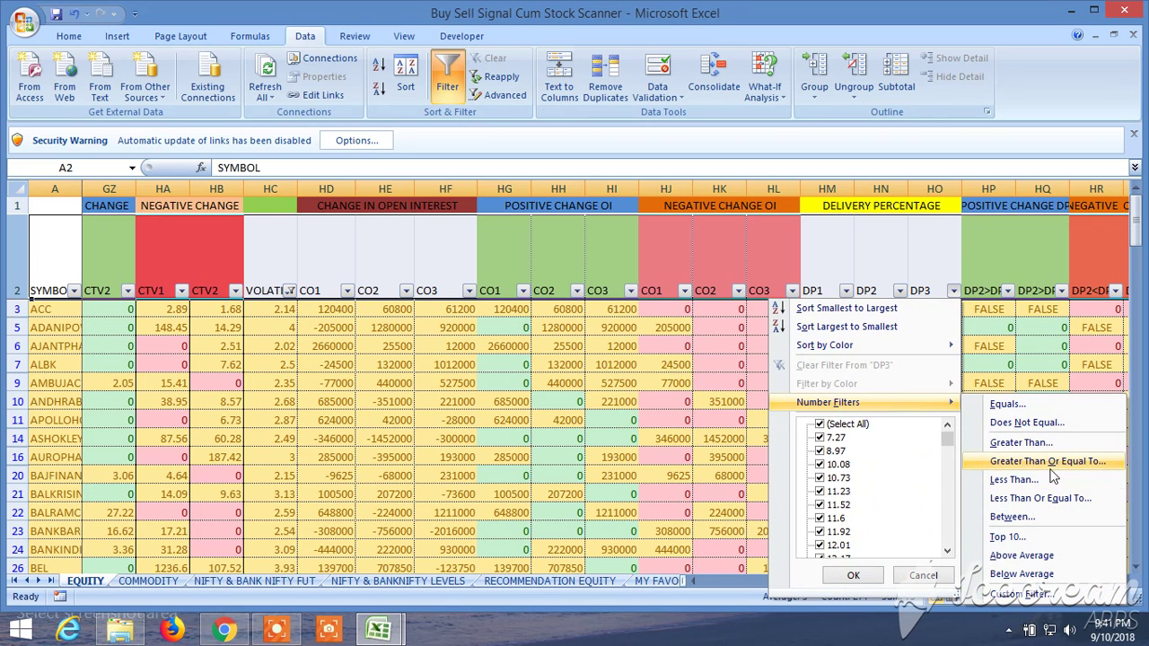
{"action": "left_click", "coordinate": [1059, 499]}
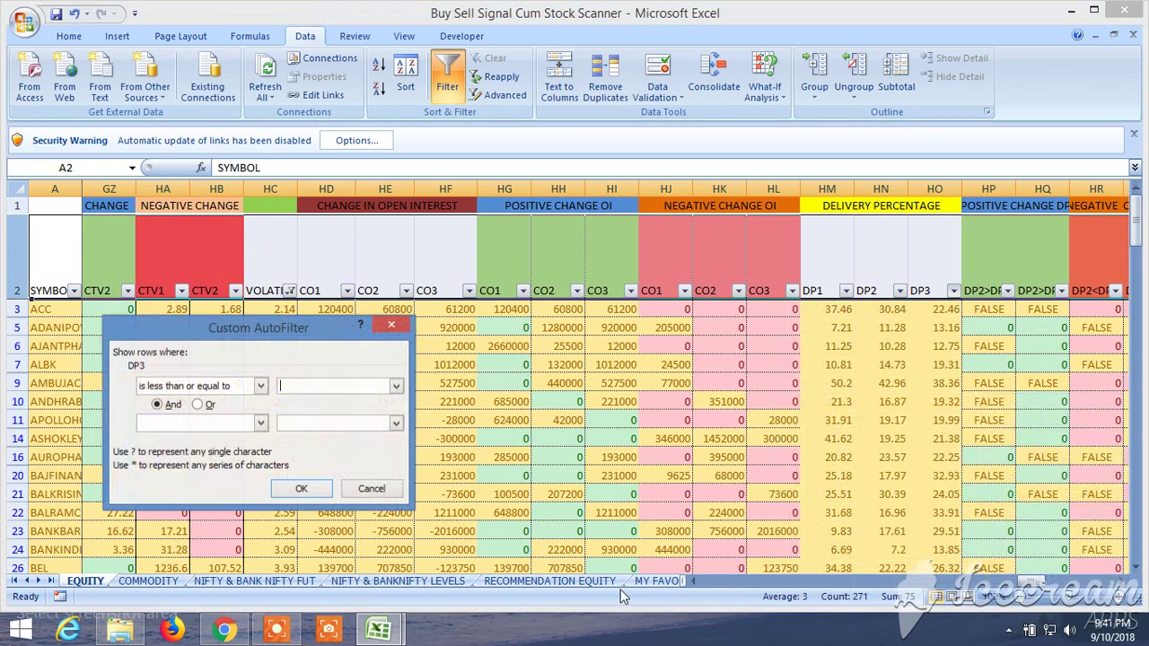
{"action": "type", "text": "20"}
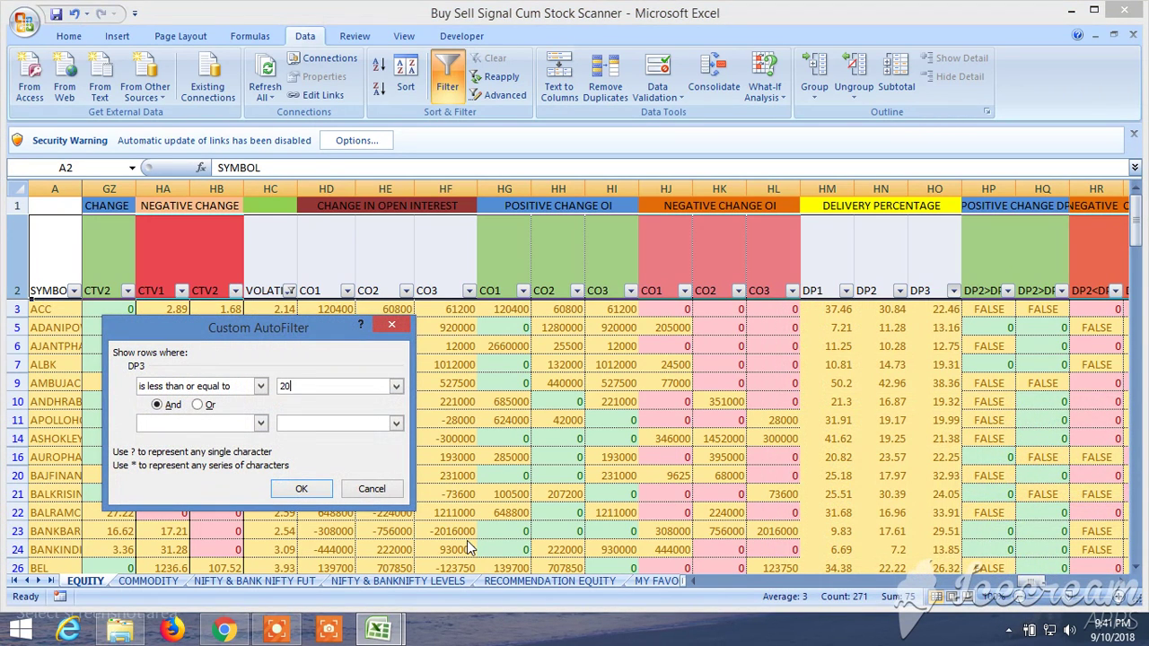
{"action": "left_click", "coordinate": [301, 488]}
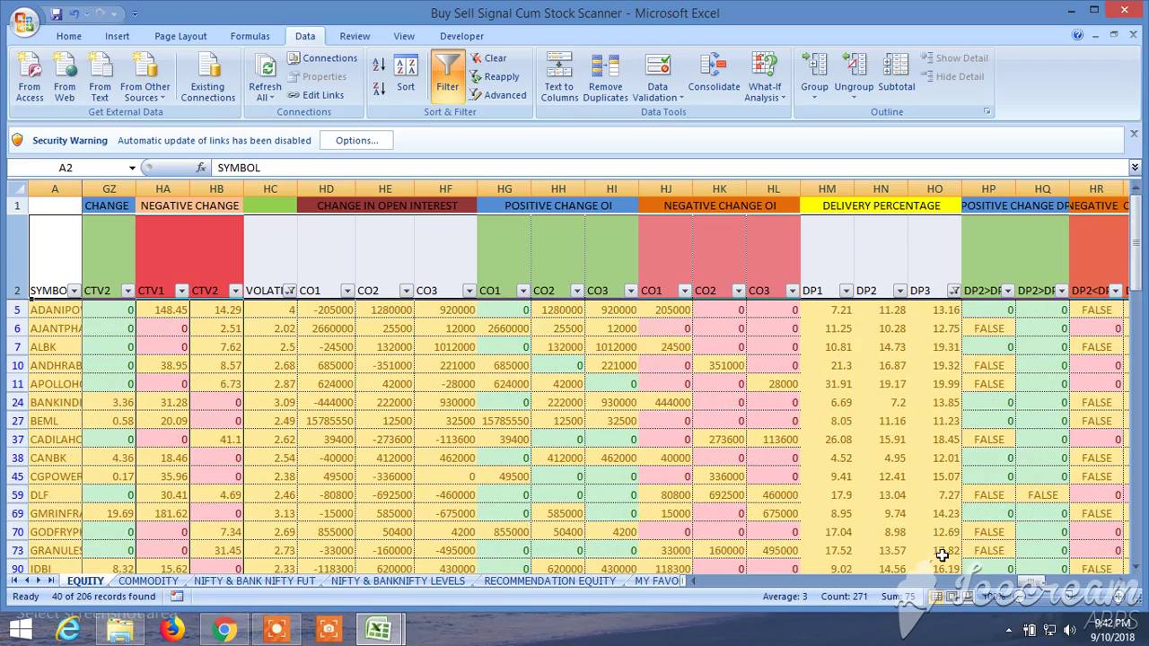
Apply a greater-than number filter to the LTP column under Last Price to exclude the low-priced stocks
{"action": "left_click_drag", "start_coordinate": [1029, 585], "coordinate": [721, 599]}
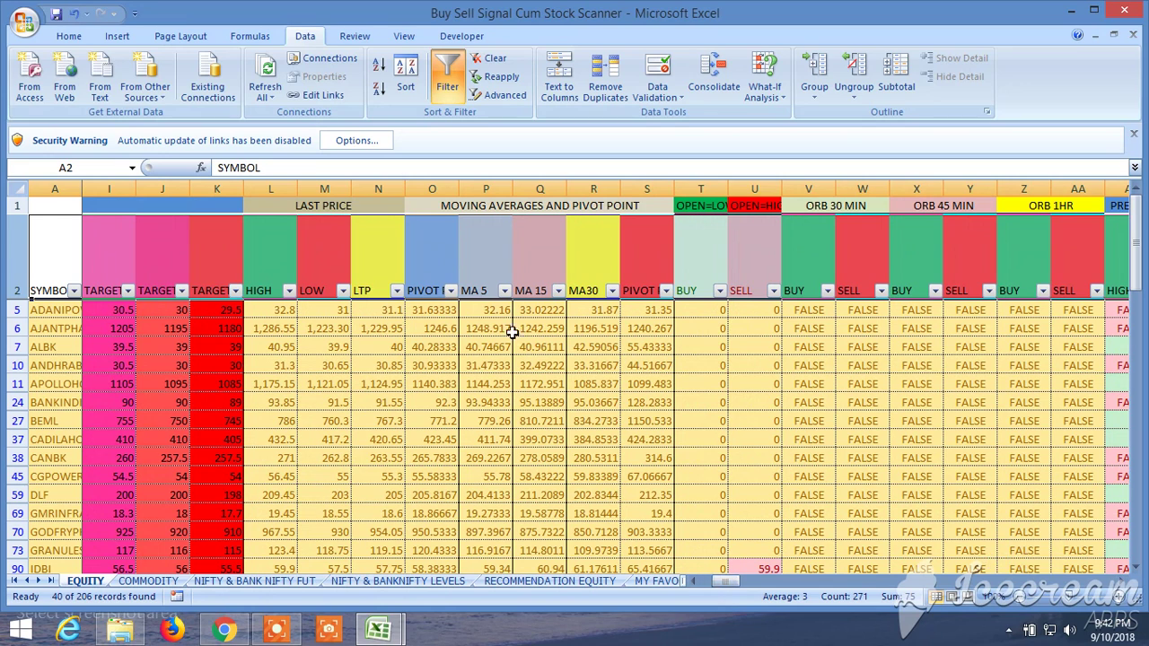
{"action": "left_click", "coordinate": [396, 292]}
{"action": "mouse_move", "coordinate": [283, 407]}
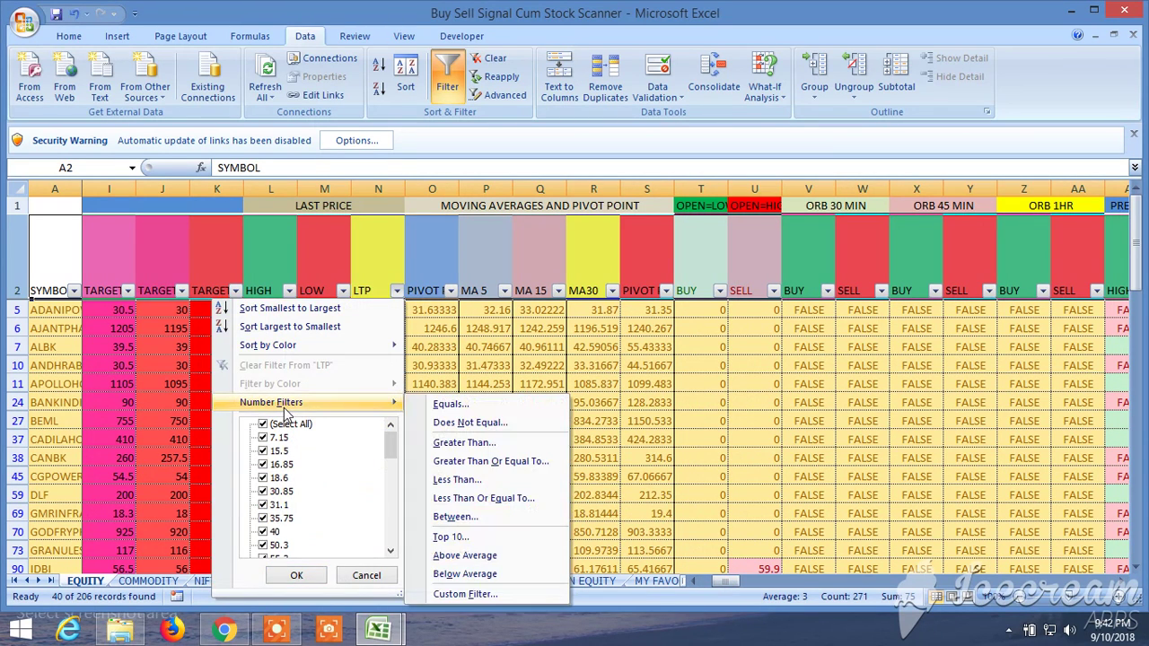
{"action": "left_click", "coordinate": [522, 444]}
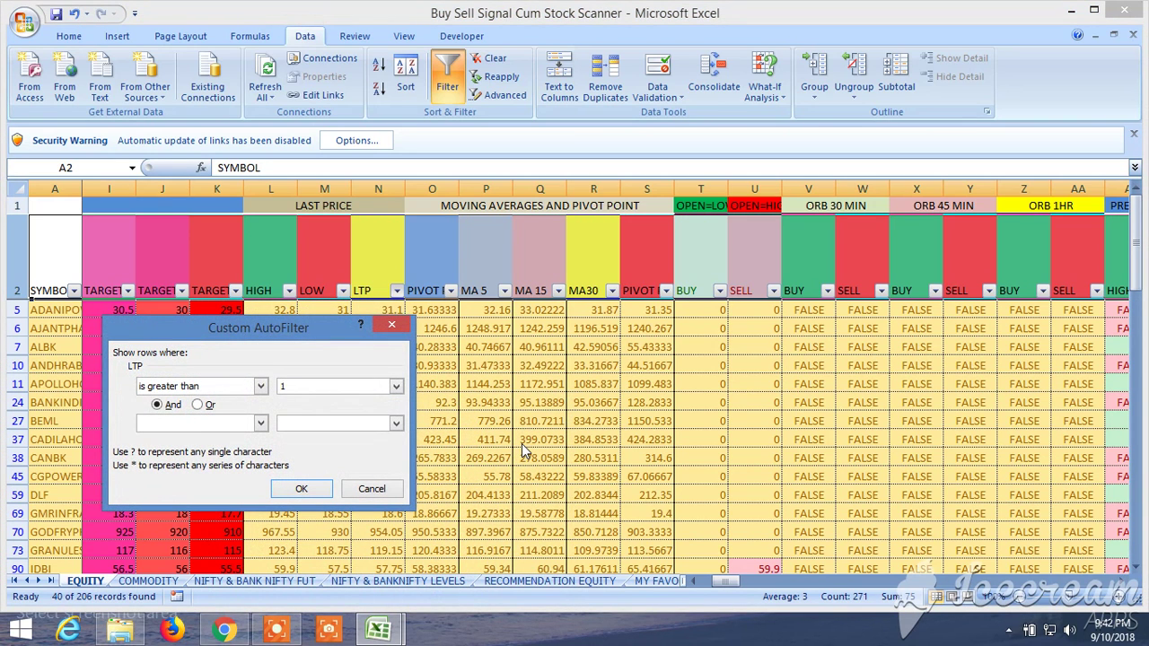
{"action": "left_click", "coordinate": [301, 488]}
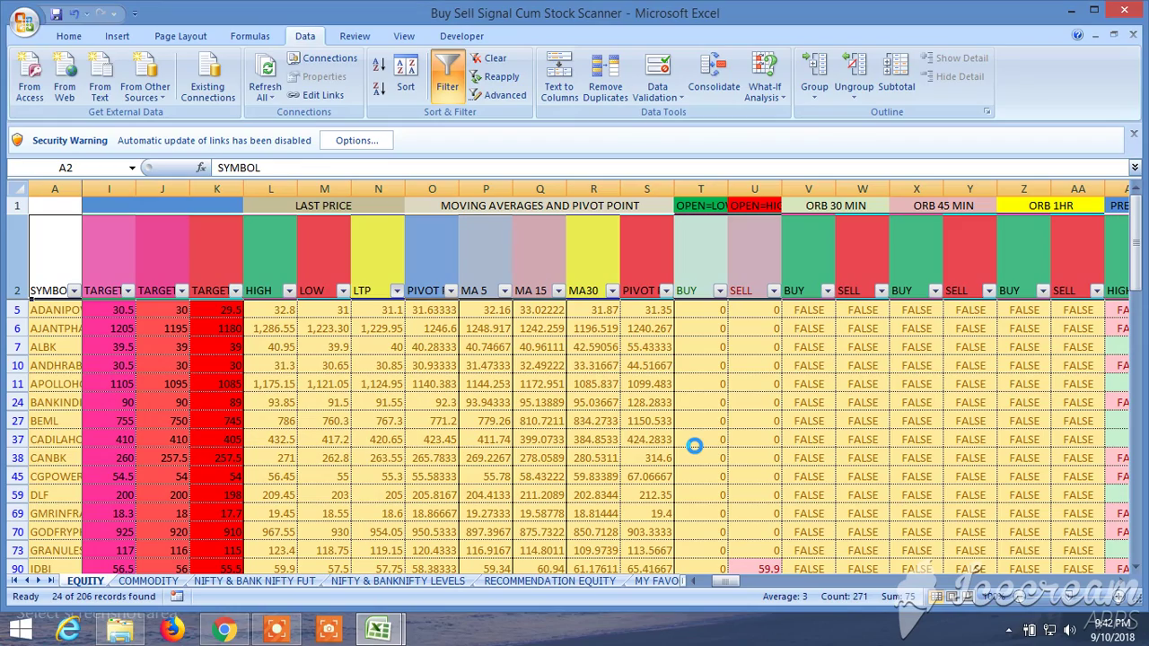
Filter the BUY column under Probability 3 to exclude FALSE and keep only the 0 entries
{"action": "left_click_drag", "start_coordinate": [727, 581], "coordinate": [1050, 593]}
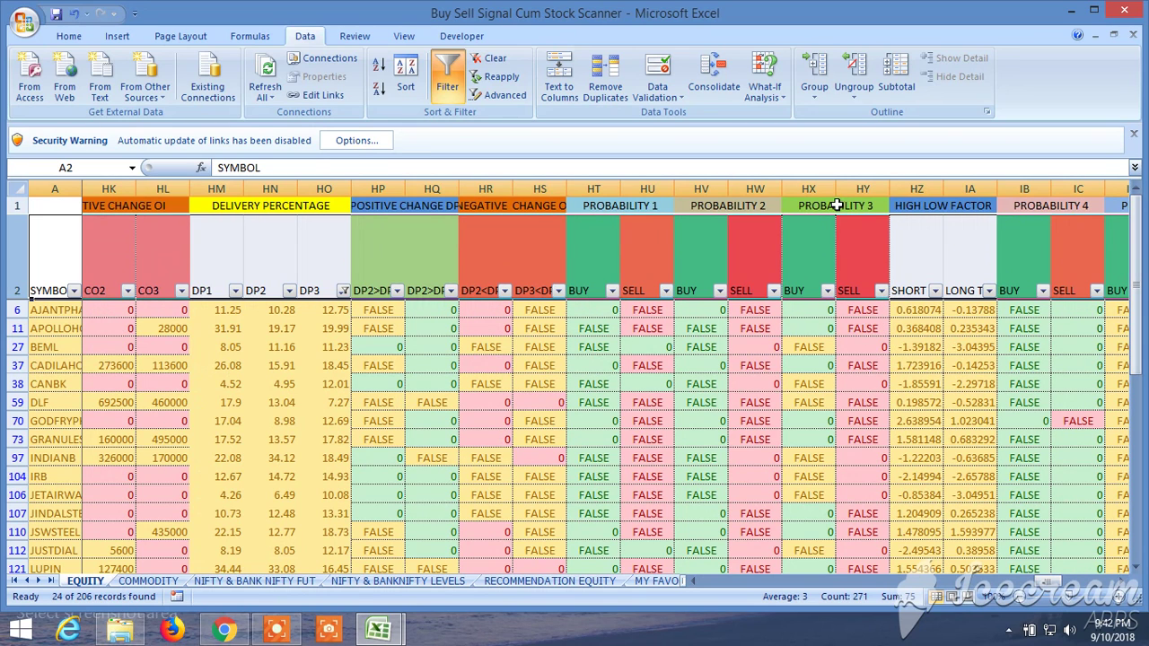
{"action": "mouse_move", "coordinate": [1057, 591]}
{"action": "left_mouse_down"}
{"action": "mouse_move", "coordinate": [1068, 590]}
{"action": "mouse_move", "coordinate": [1056, 591]}
{"action": "left_mouse_up"}
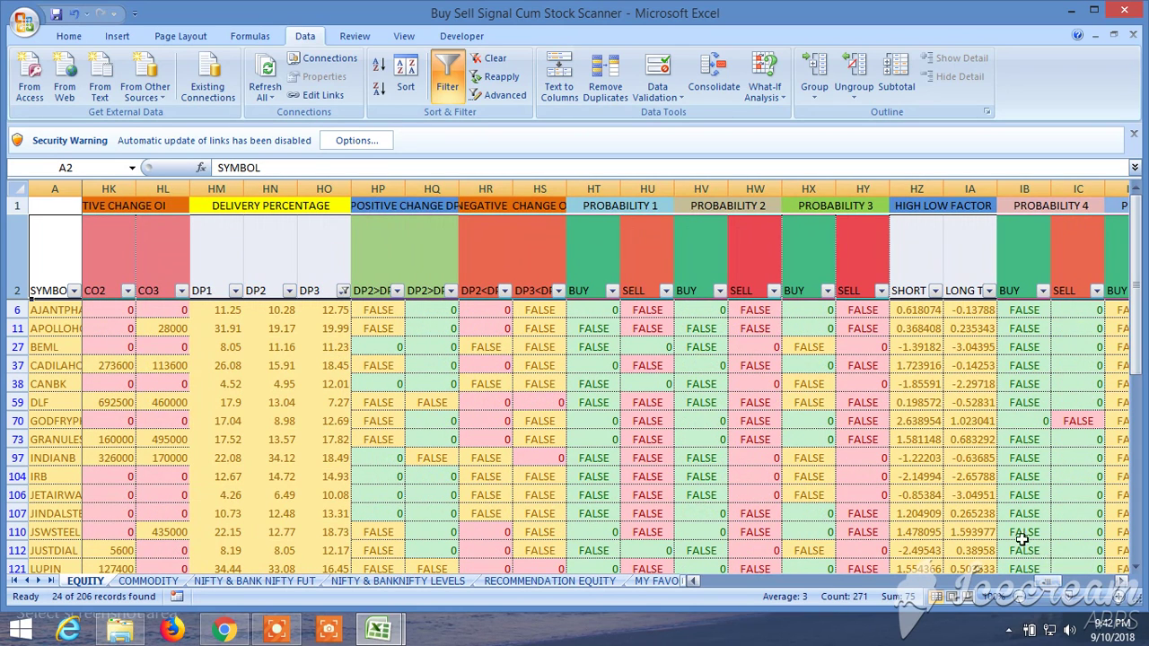
{"action": "left_click", "coordinate": [827, 292]}
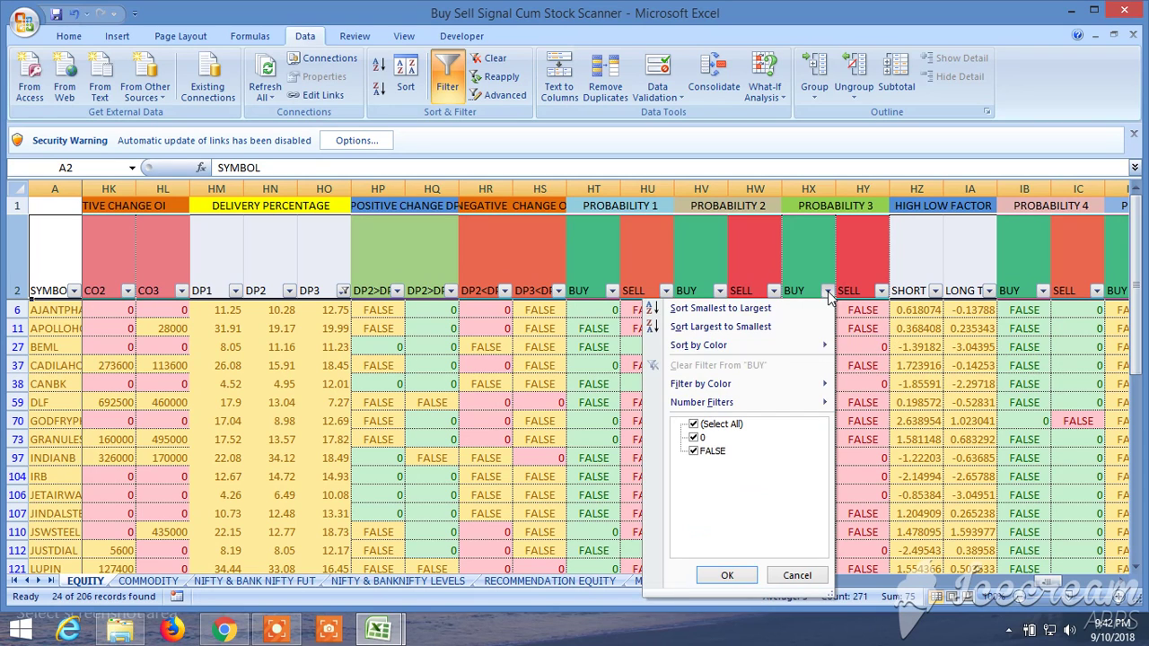
{"action": "left_click", "coordinate": [694, 452]}
{"action": "left_click", "coordinate": [727, 575]}
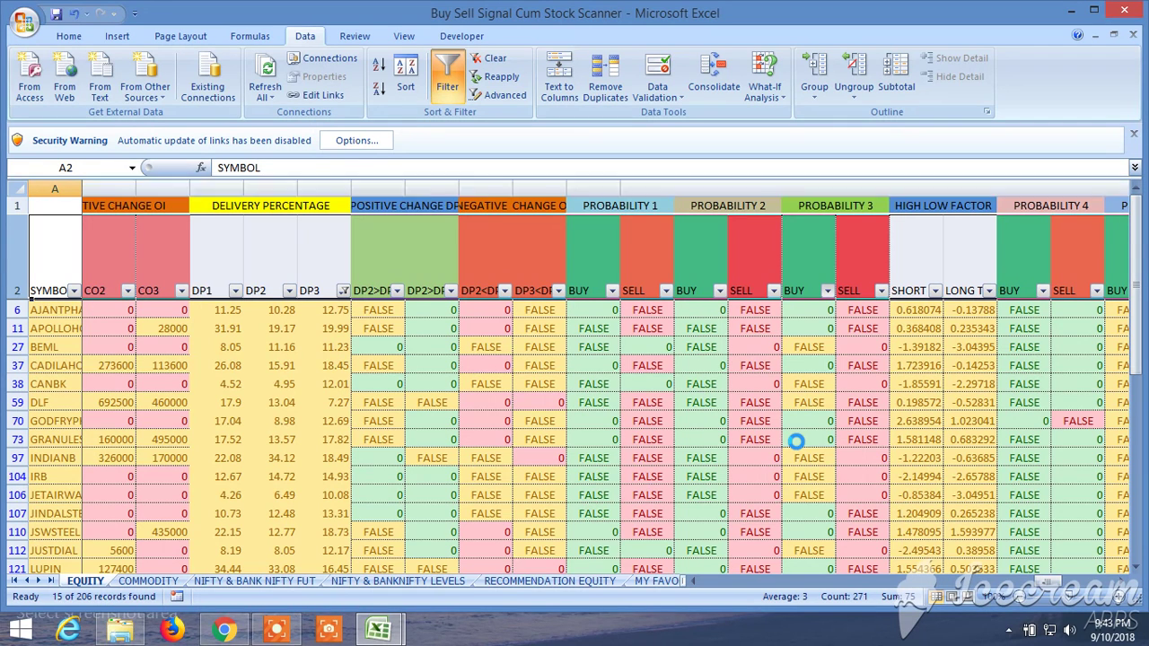
Filter the BUY column under Probability 1 to exclude FALSE and keep only the 0 entries
{"action": "left_click", "coordinate": [611, 291]}
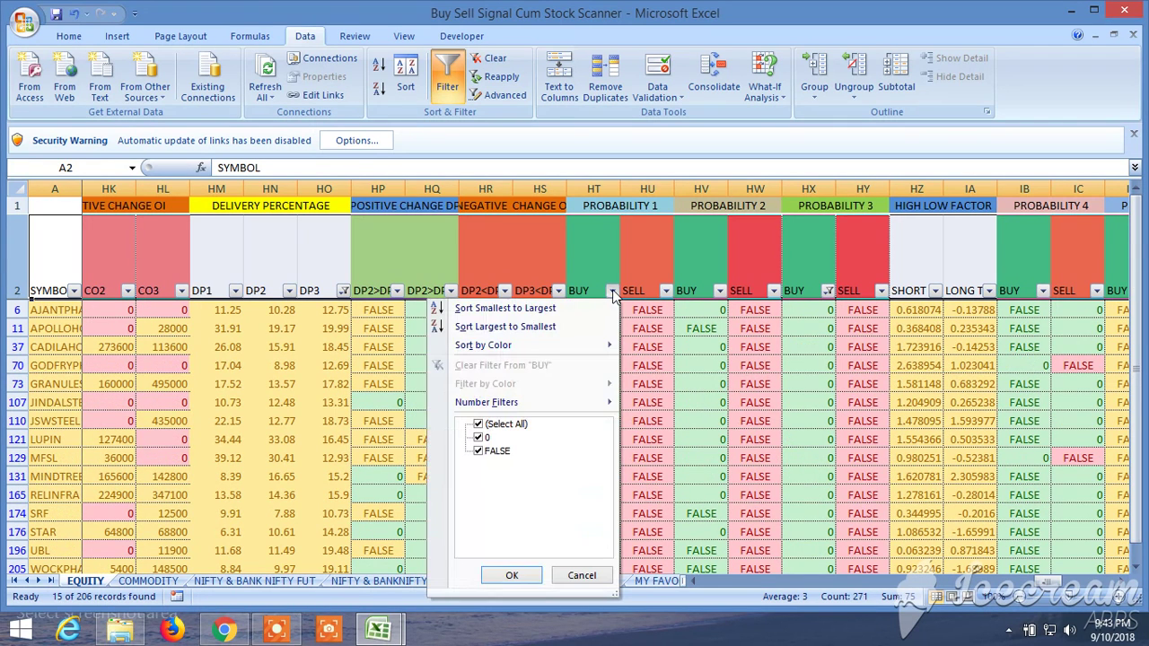
{"action": "left_click", "coordinate": [479, 451]}
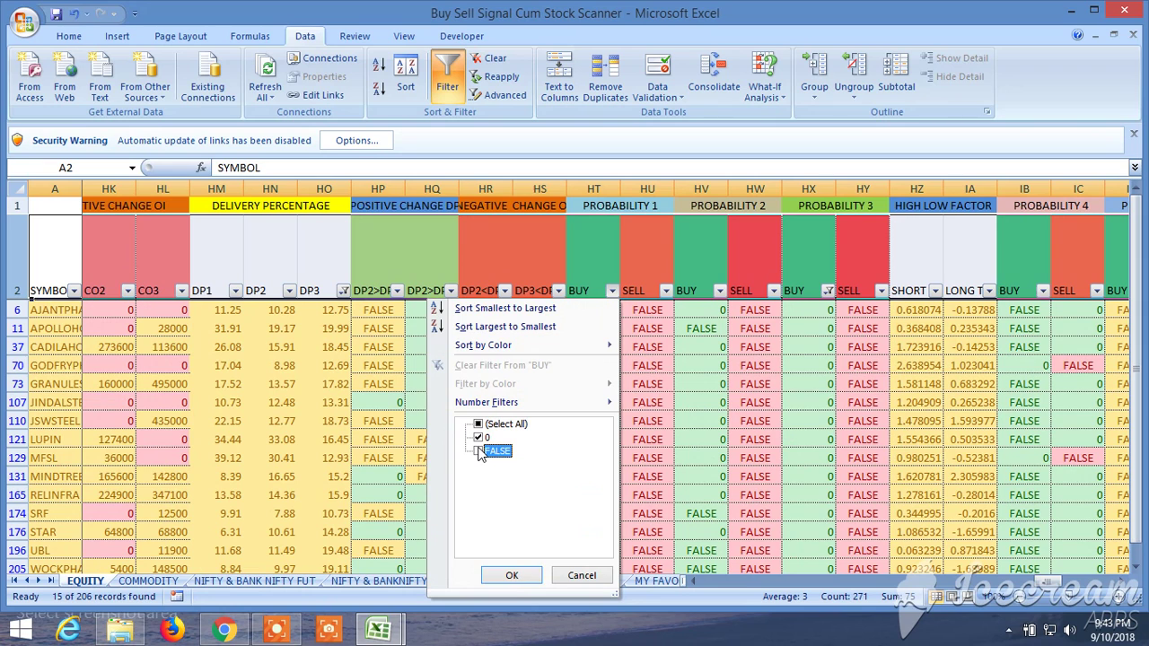
{"action": "left_click", "coordinate": [512, 575]}
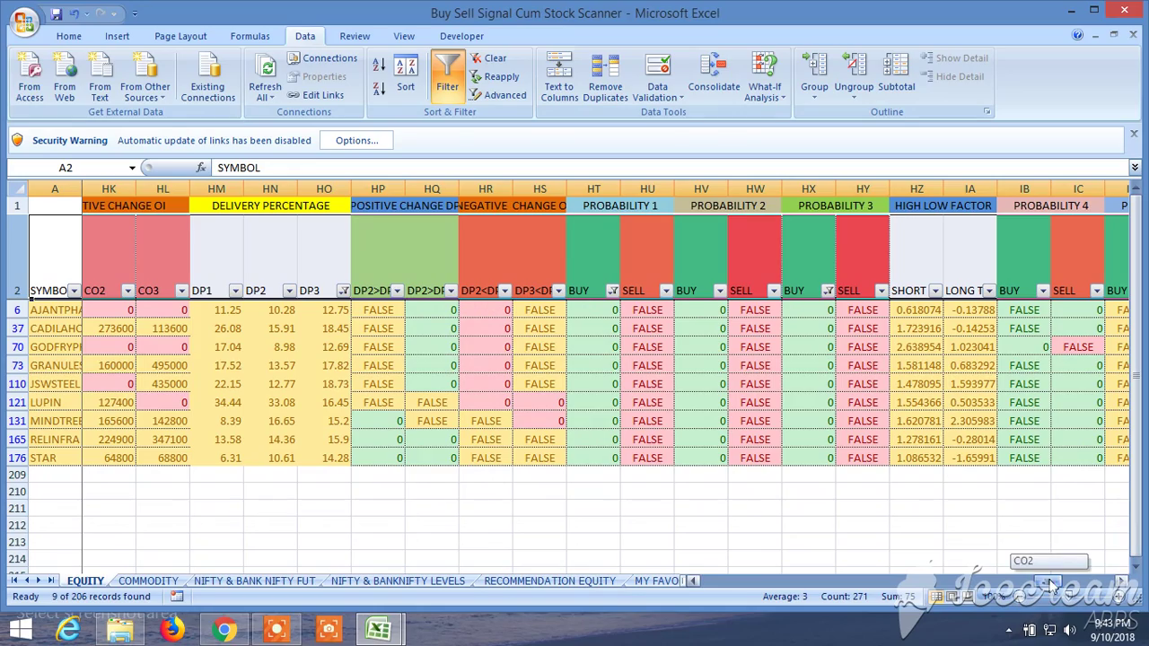
Filter the UP column under EMA 5-8-13 Crossover to show only TRUE
{"action": "left_click_drag", "start_coordinate": [1055, 582], "coordinate": [762, 595]}
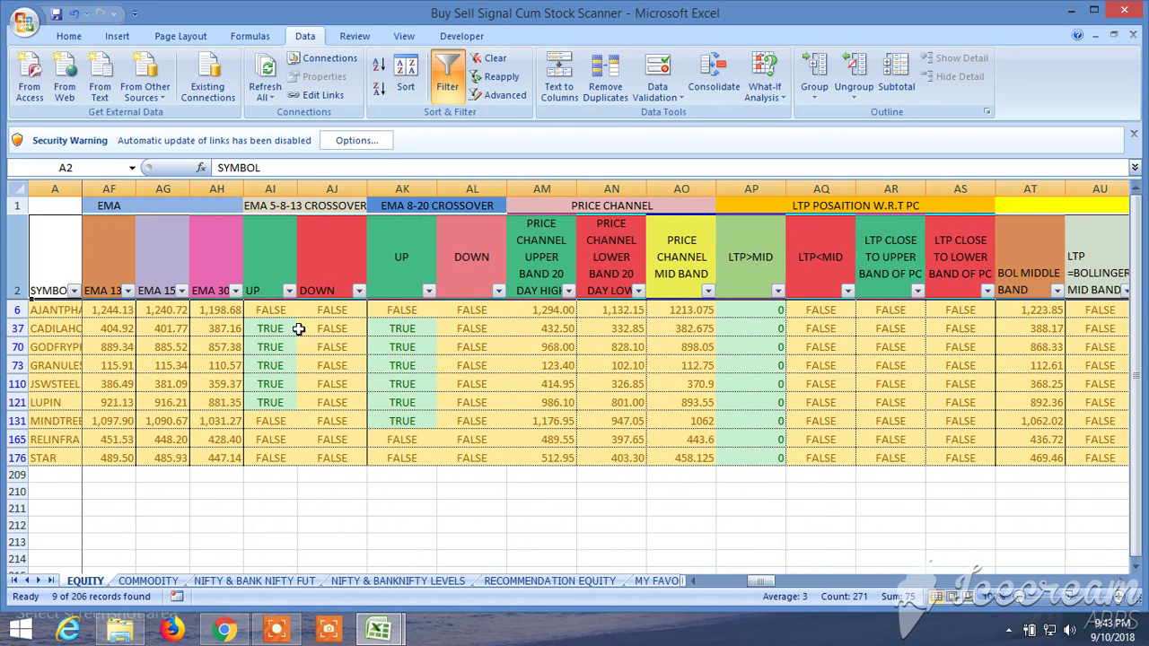
{"action": "left_click", "coordinate": [289, 291]}
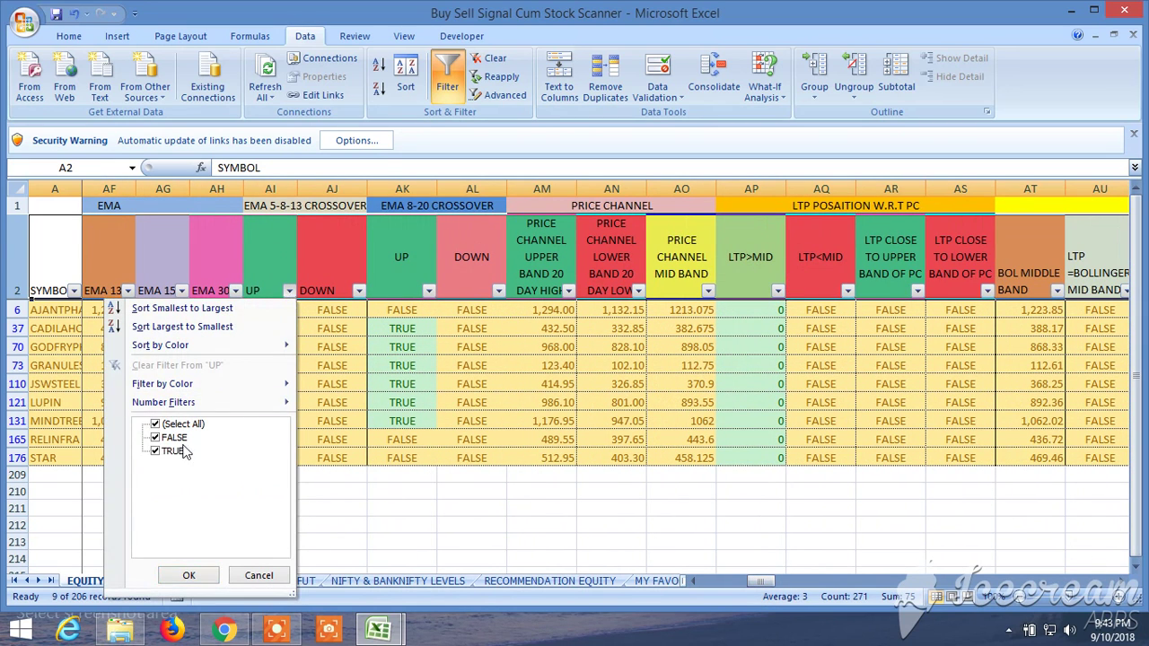
{"action": "left_click", "coordinate": [188, 574]}
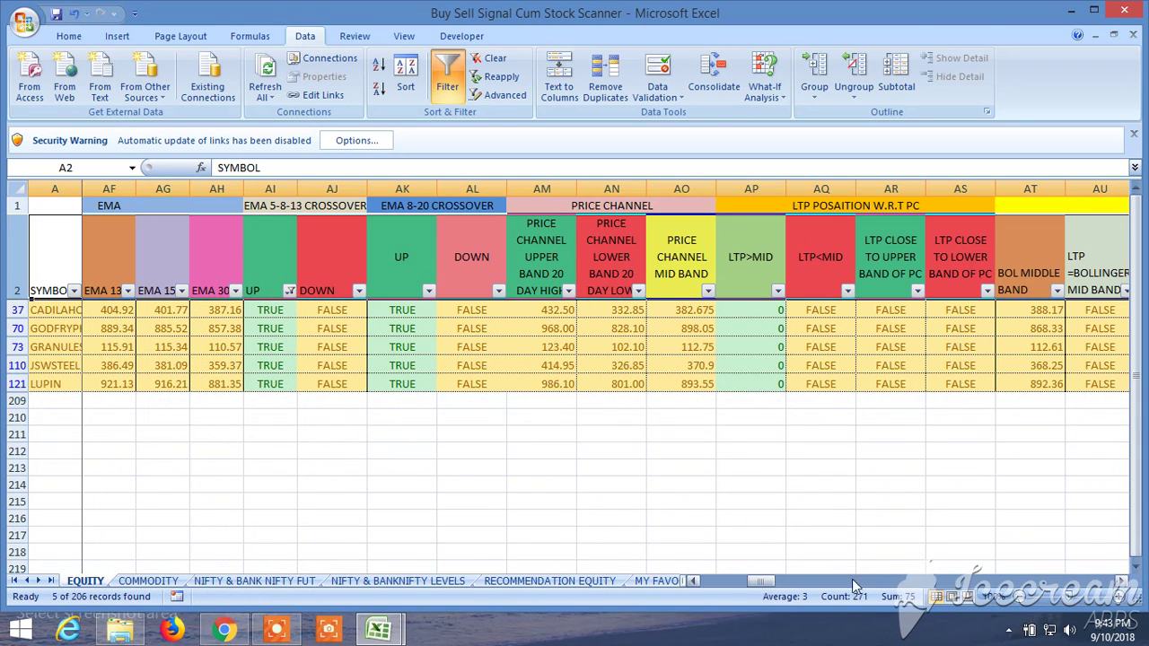
Review the filtered stocks across the price channel, Bollinger Band, Keltner Channel, Super Trend and intraday buy/sell level columns
{"action": "left_click_drag", "start_coordinate": [757, 586], "coordinate": [764, 588]}
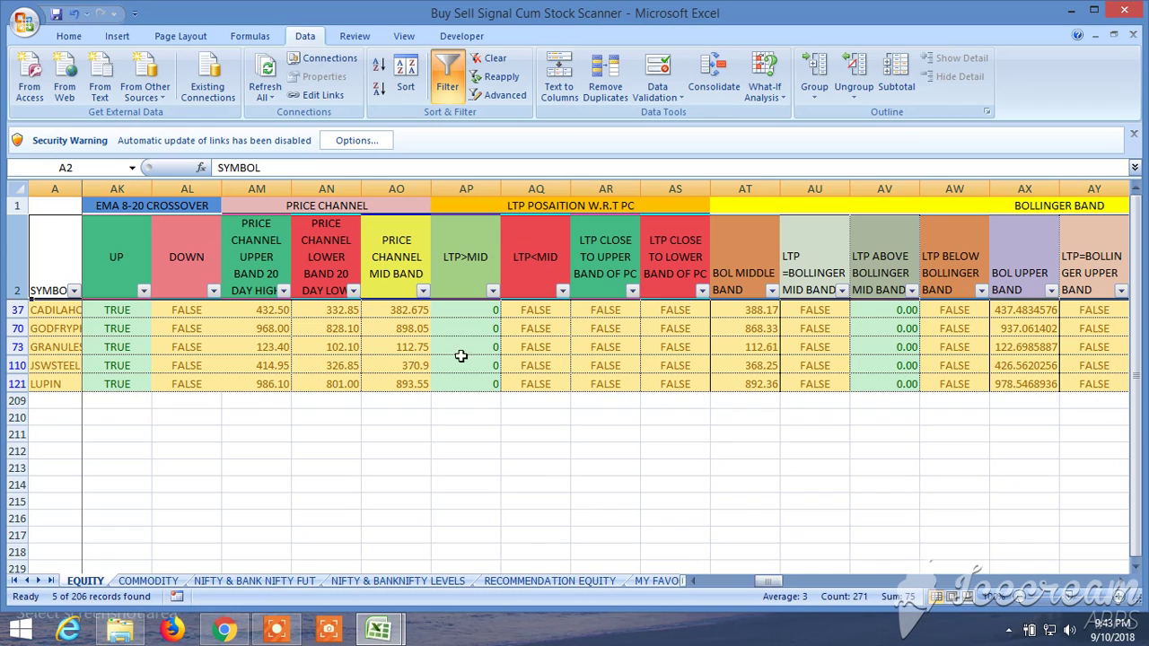
{"action": "left_click_drag", "start_coordinate": [770, 588], "coordinate": [798, 587]}
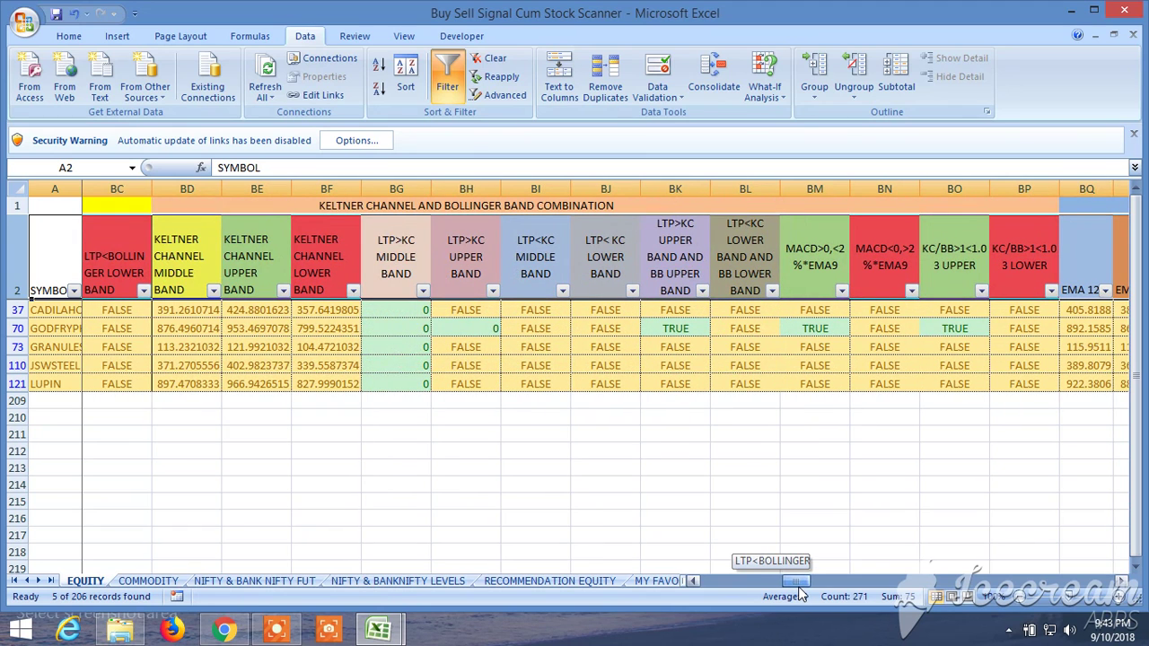
{"action": "left_click_drag", "start_coordinate": [799, 593], "coordinate": [842, 595]}
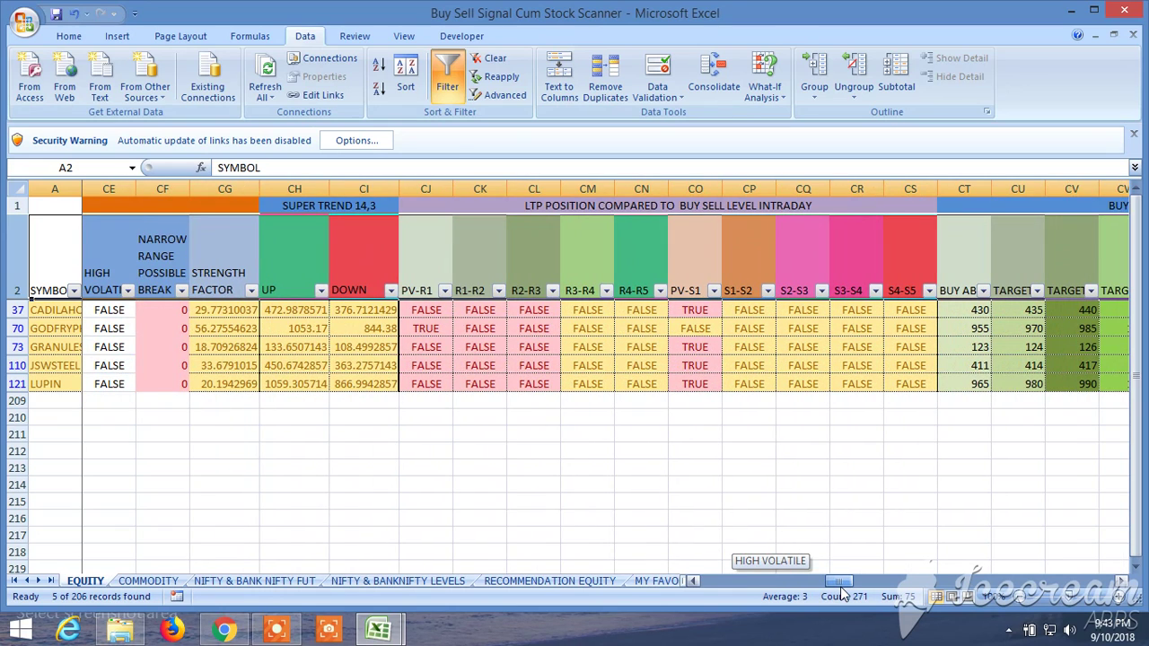
{"action": "left_click_drag", "start_coordinate": [842, 595], "coordinate": [842, 595]}
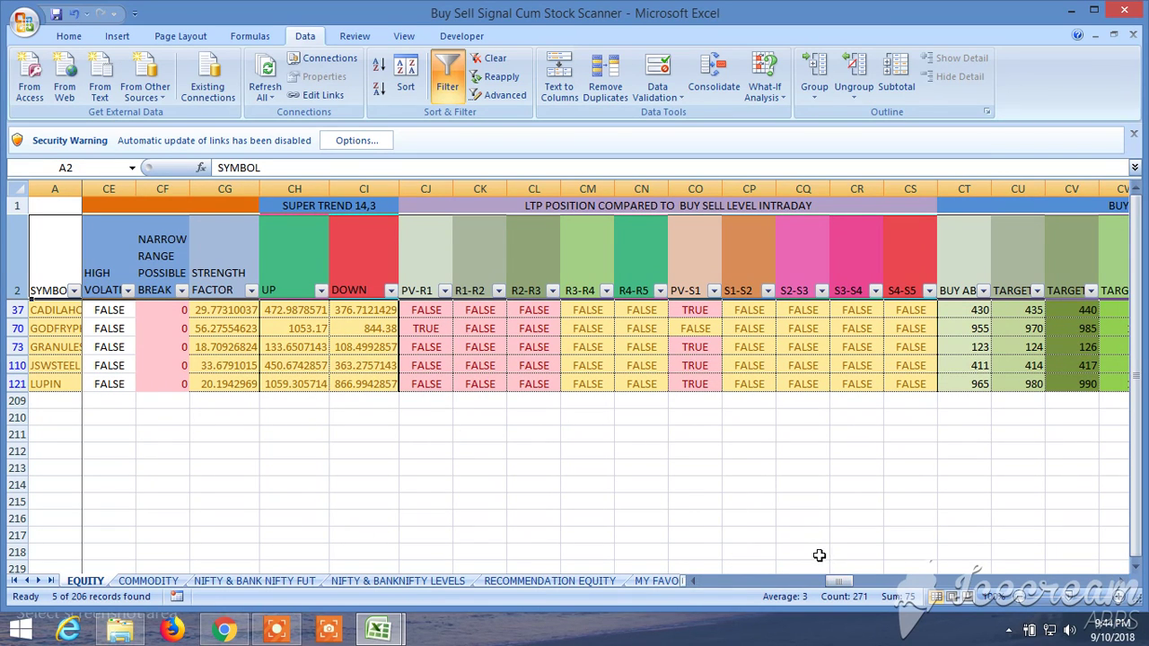
Filter the PV-R1 column under the swing trade LTP position section (above/below MA 5) to show only TRUE
{"action": "left_click_drag", "start_coordinate": [840, 582], "coordinate": [867, 587]}
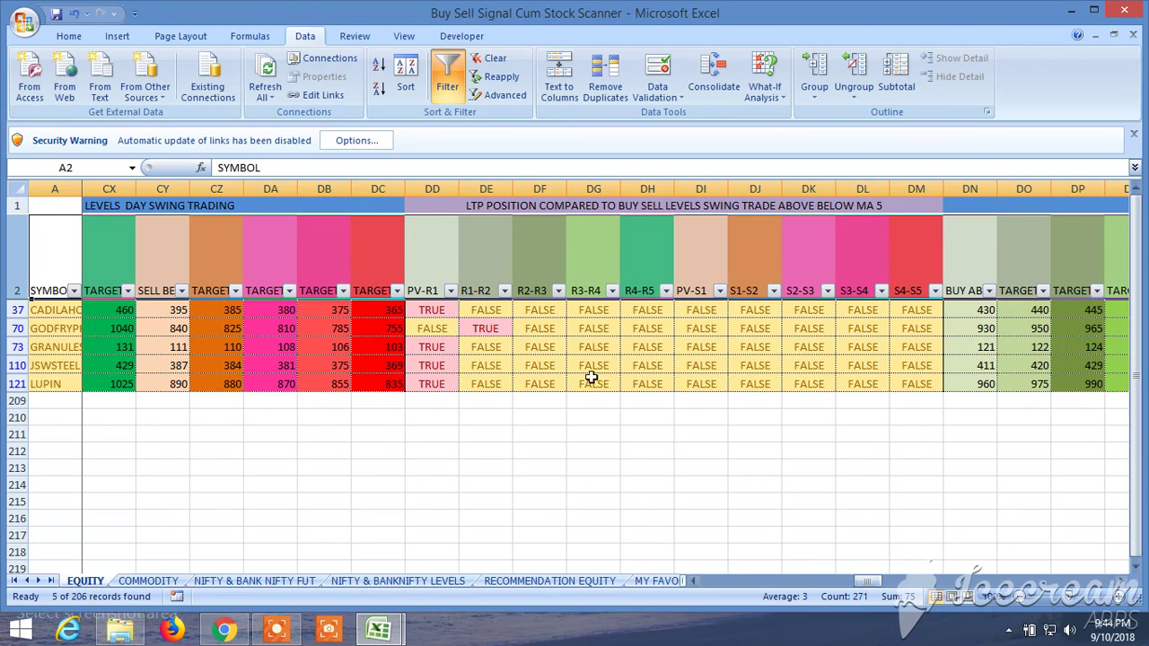
{"action": "left_click", "coordinate": [451, 291]}
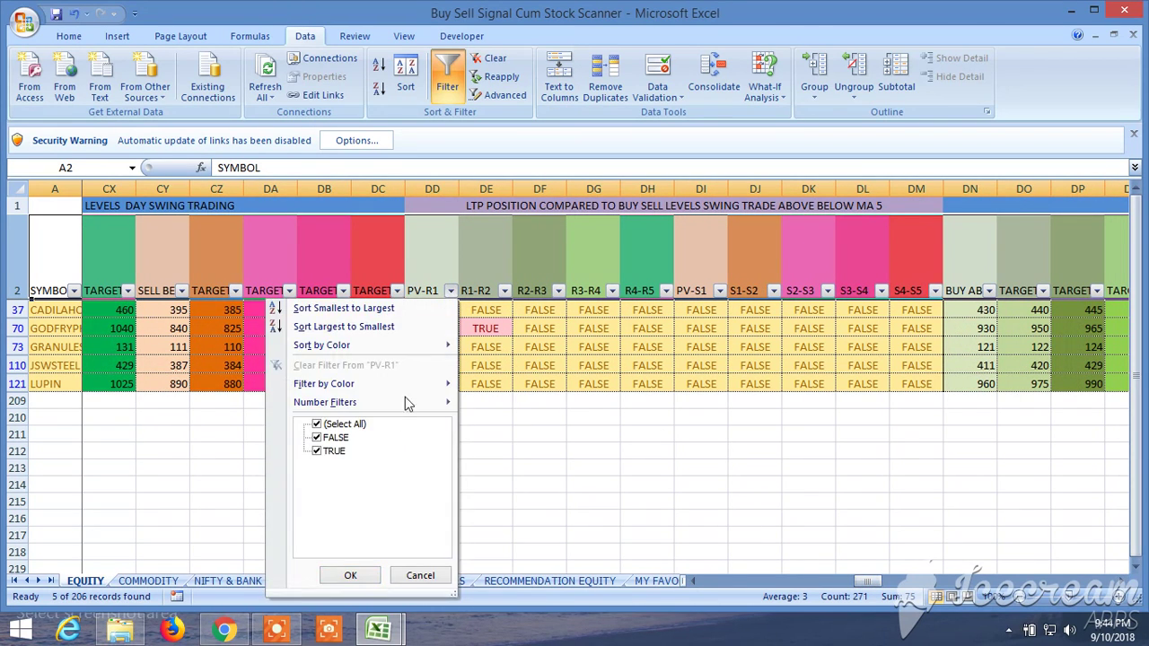
{"action": "left_click", "coordinate": [316, 438]}
{"action": "left_click", "coordinate": [350, 575]}
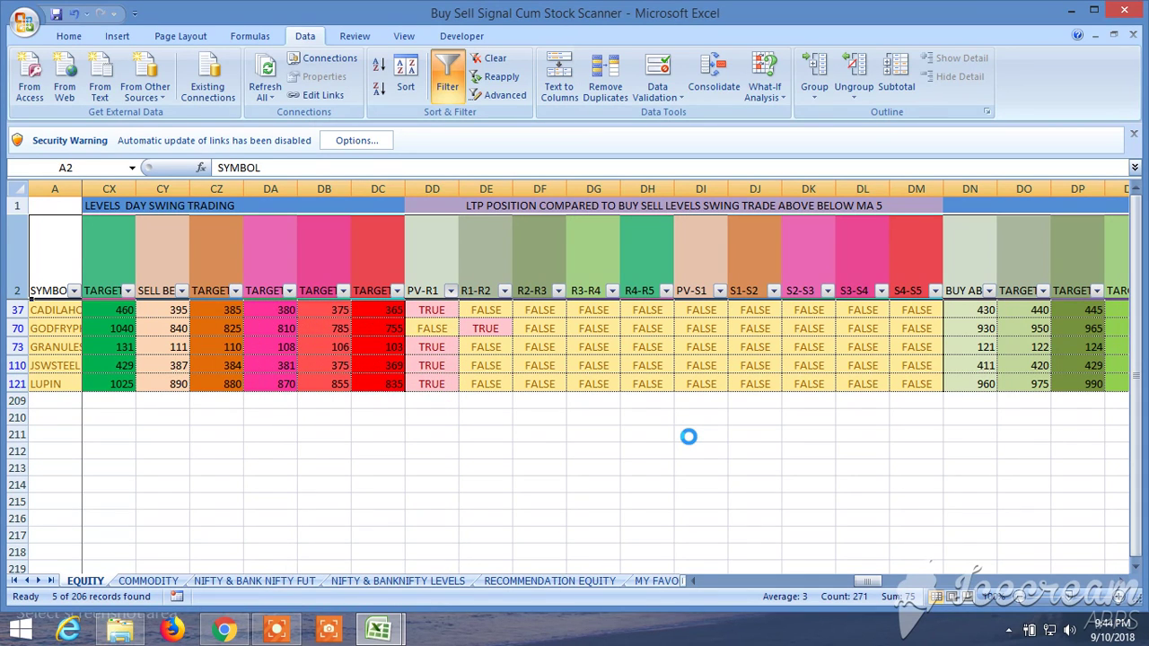
Review the remaining stocks' LTP positions against the positional and short-term buy/sell levels, ending back at the intraday levels
{"action": "left_click_drag", "start_coordinate": [864, 586], "coordinate": [901, 588]}
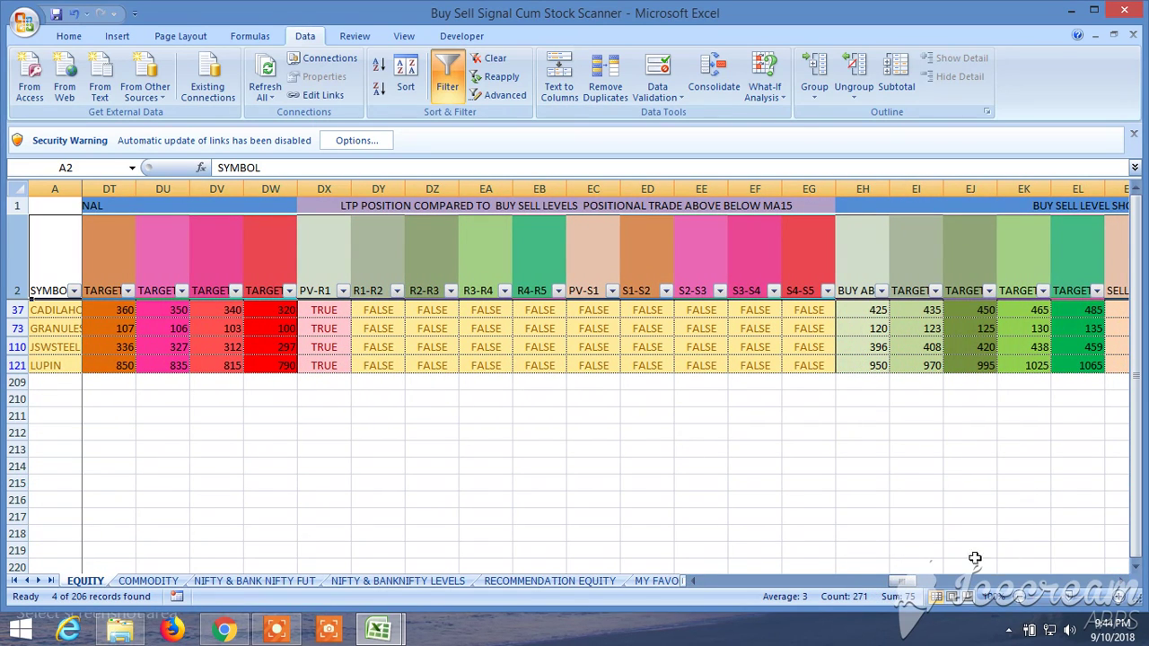
{"action": "left_click_drag", "start_coordinate": [900, 582], "coordinate": [924, 588]}
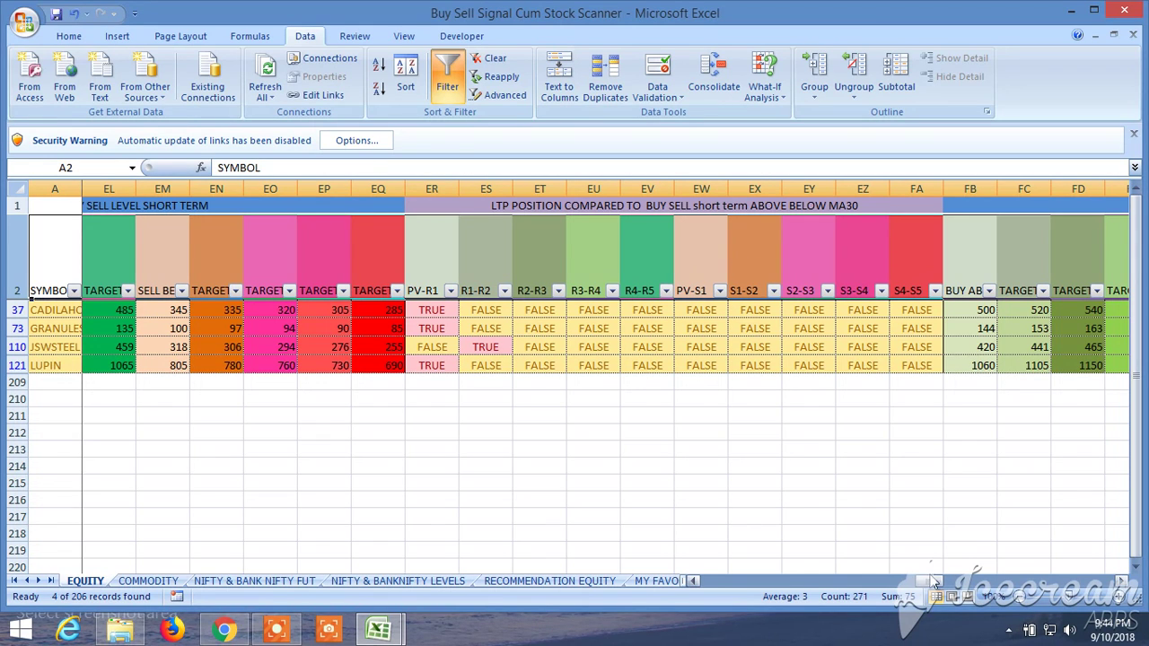
{"action": "left_click_drag", "start_coordinate": [930, 585], "coordinate": [659, 599]}
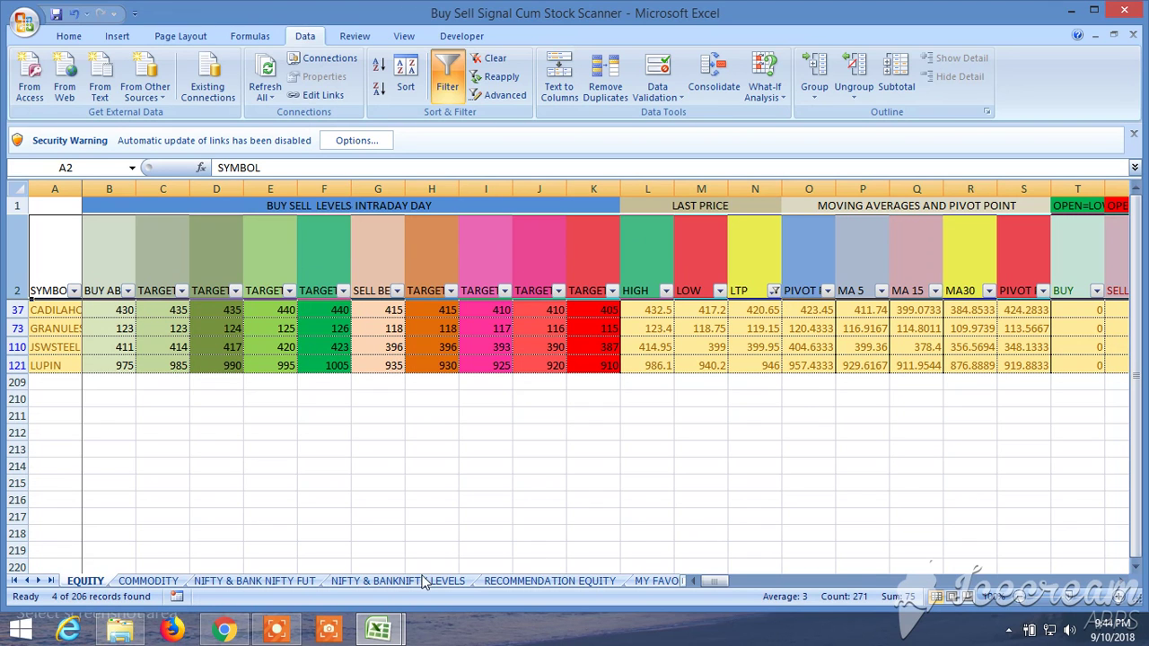
Switch to the NSE page in Chrome and examine the NIFTY option chain's calls and puts across strike prices
{"action": "left_click", "coordinate": [224, 631]}
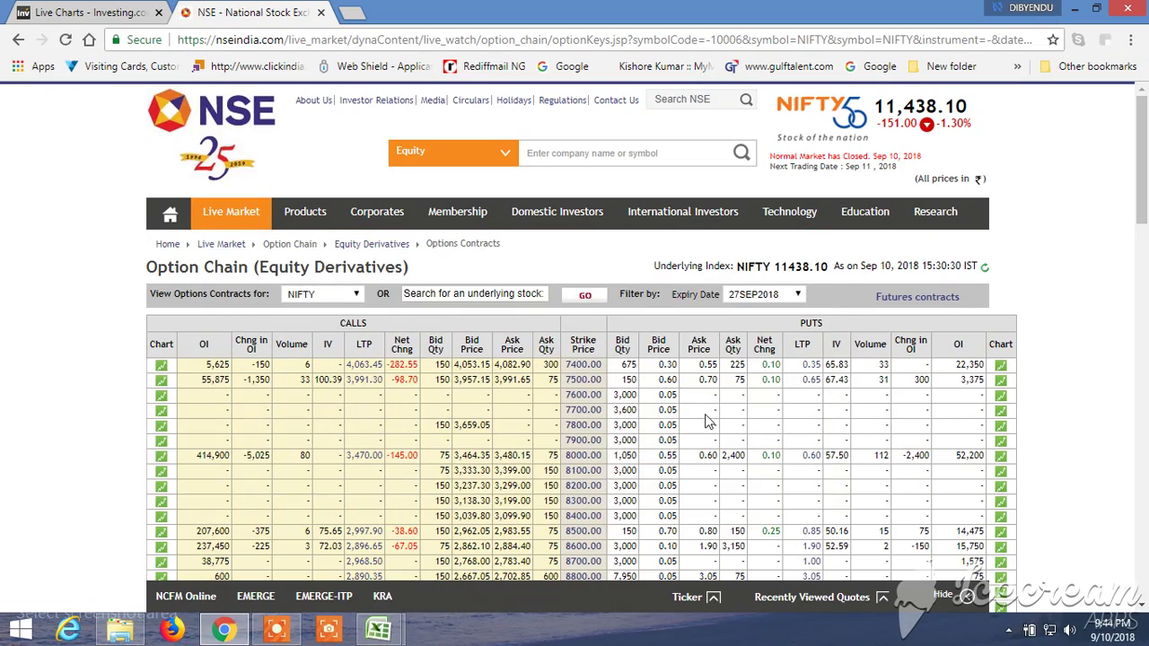
{"action": "scroll", "coordinate": [588, 399], "scroll_direction": "down", "scroll_amount": 4}
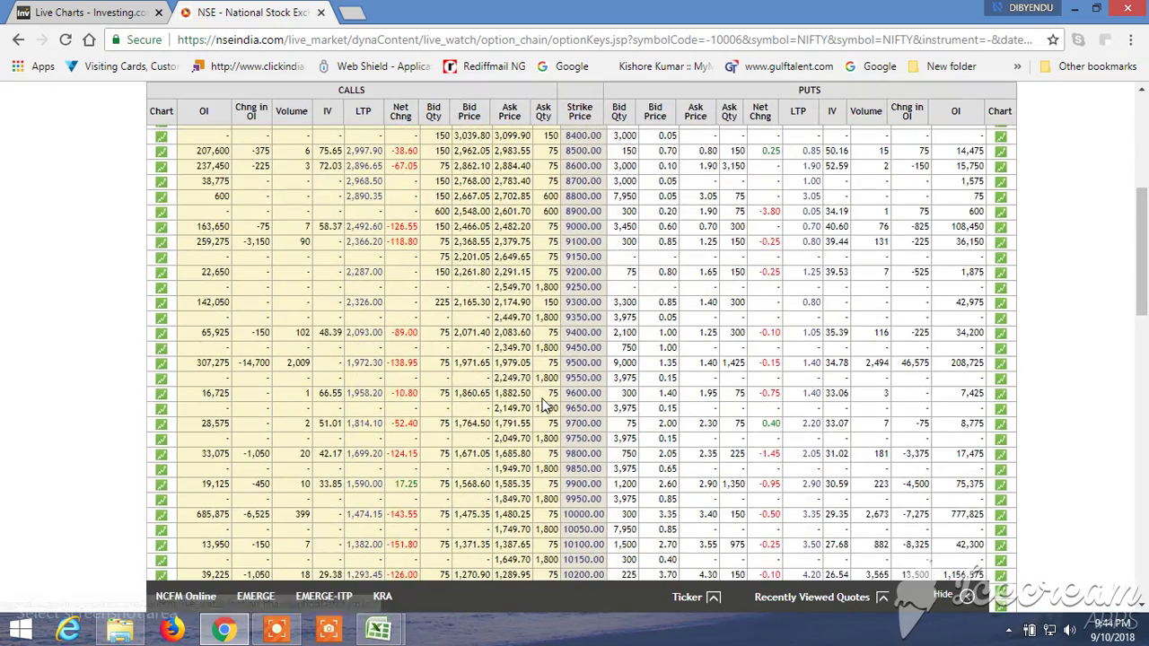
{"action": "scroll", "coordinate": [548, 404], "scroll_direction": "up", "scroll_amount": 1}
{"action": "scroll", "coordinate": [548, 403], "scroll_direction": "down", "scroll_amount": 2}
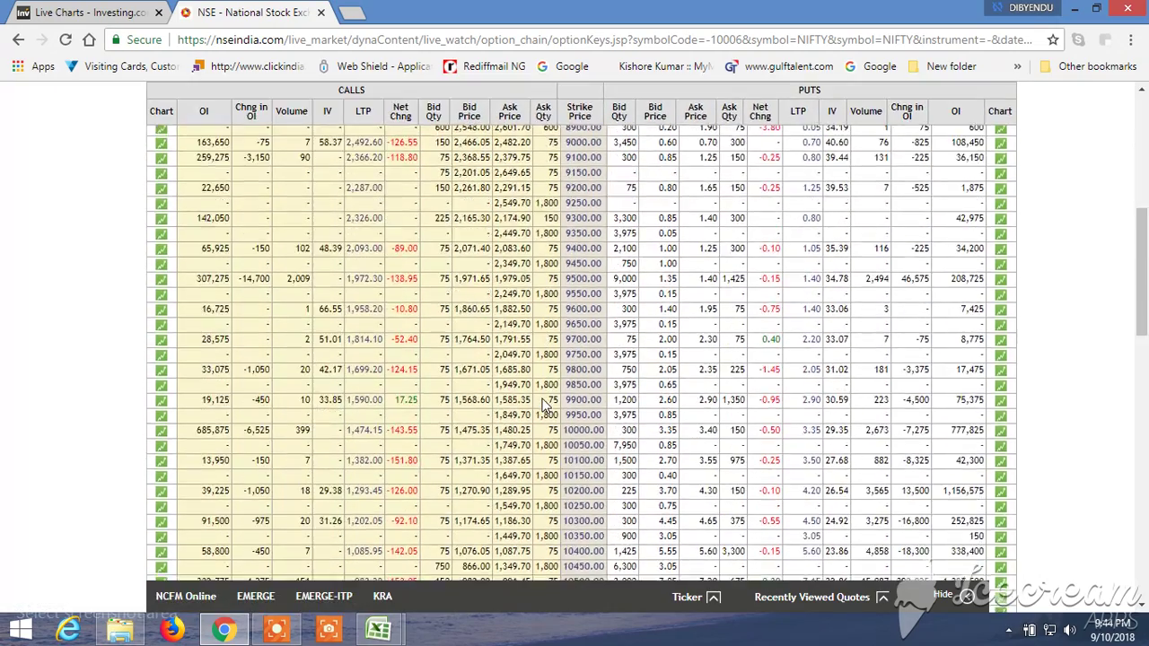
{"action": "scroll", "coordinate": [543, 404], "scroll_direction": "up", "scroll_amount": 4}
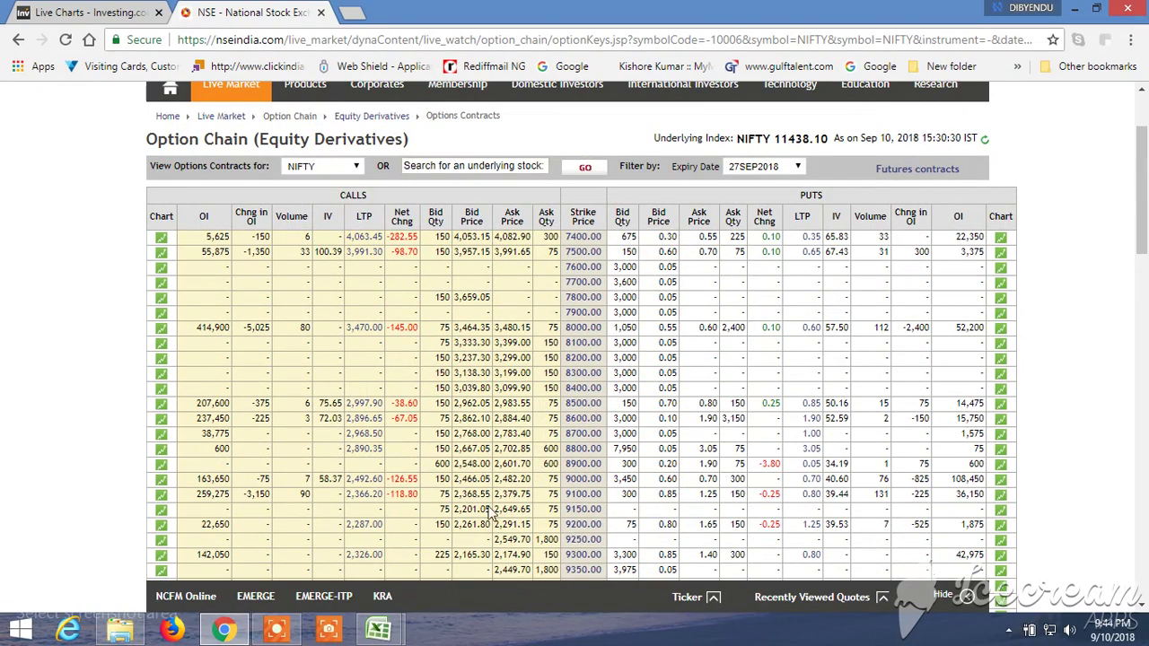
Check the shortlisted symbols in Excel, and load the option chain for jswsteel on the NSE page in Chrome
{"action": "mouse_move", "coordinate": [381, 634]}
{"action": "left_click", "coordinate": [461, 546]}
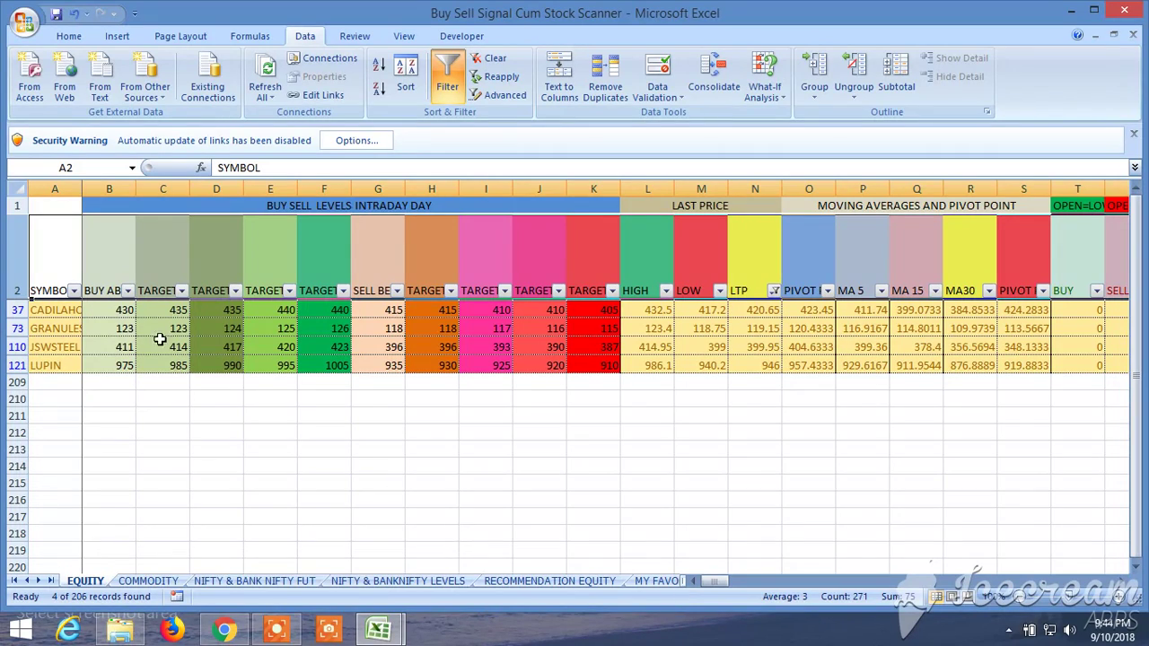
{"action": "mouse_move", "coordinate": [224, 630]}
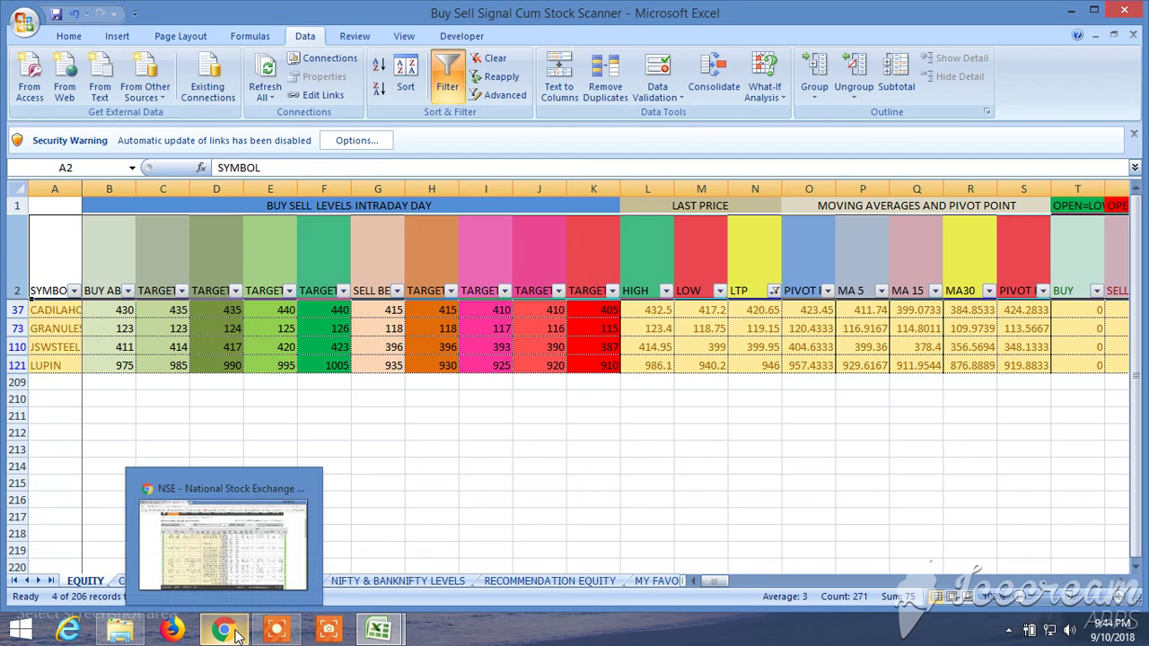
{"action": "left_click", "coordinate": [236, 549]}
{"action": "left_click", "coordinate": [455, 167]}
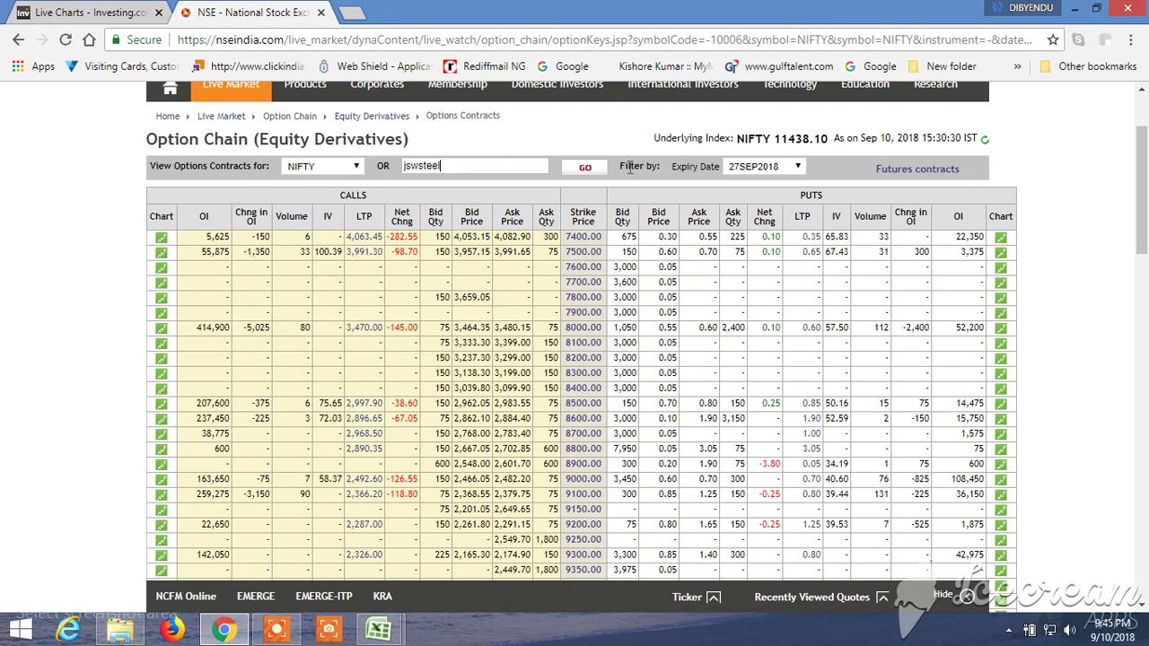
{"action": "left_click", "coordinate": [586, 174]}
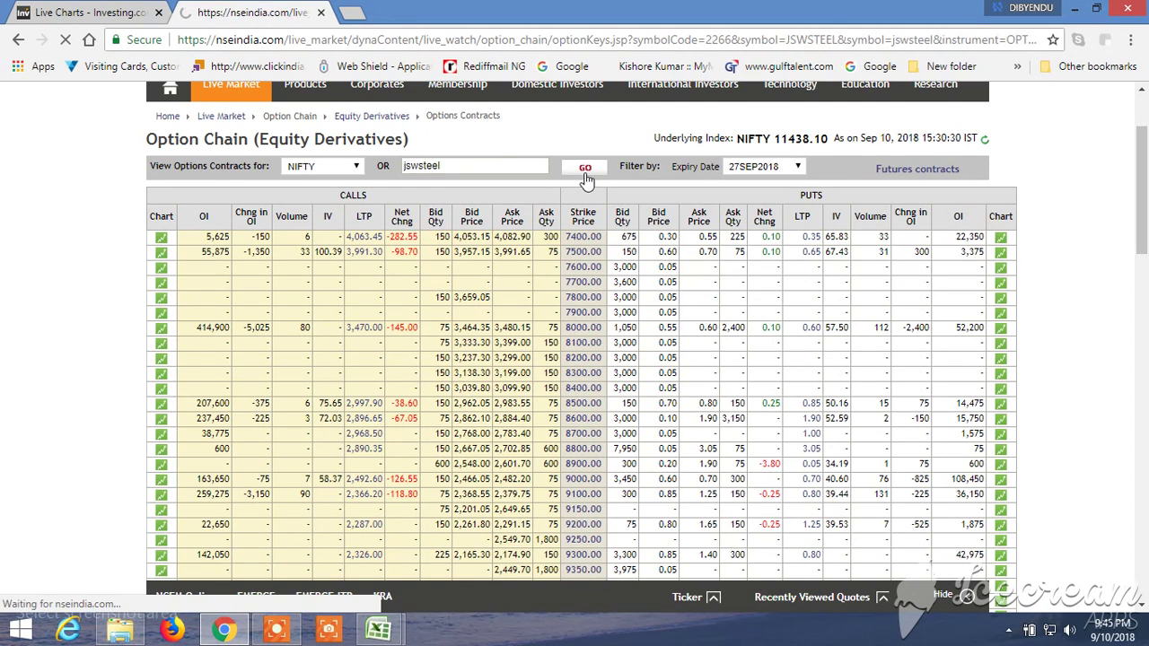
{"action": "scroll", "coordinate": [649, 369], "scroll_direction": "down", "scroll_amount": 4}
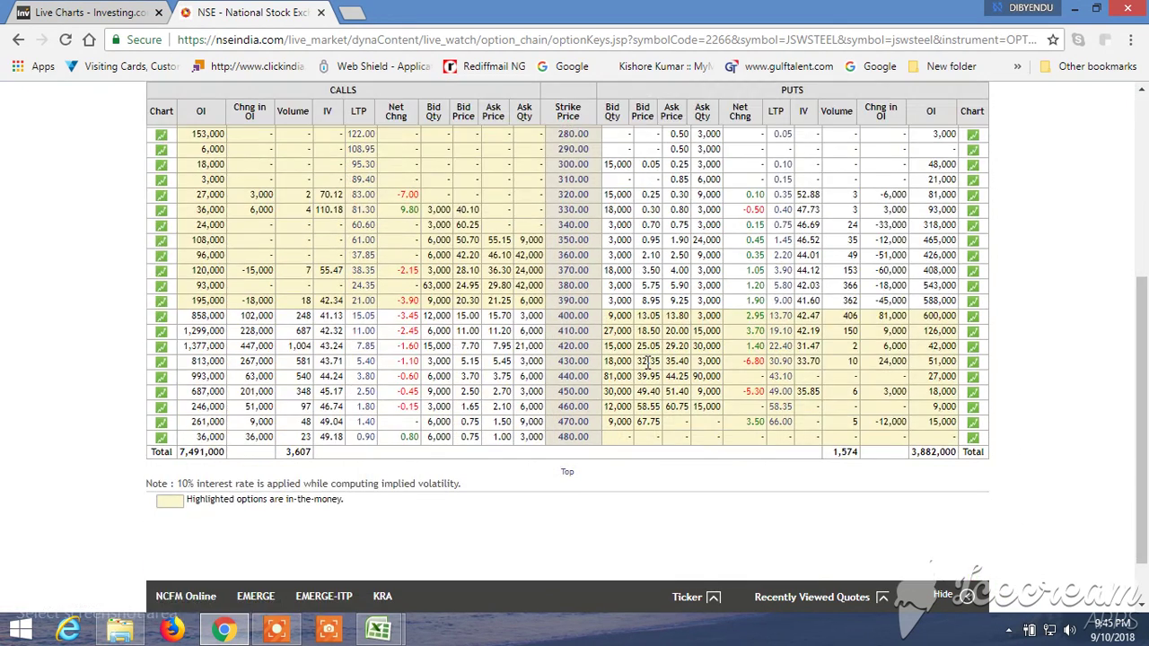